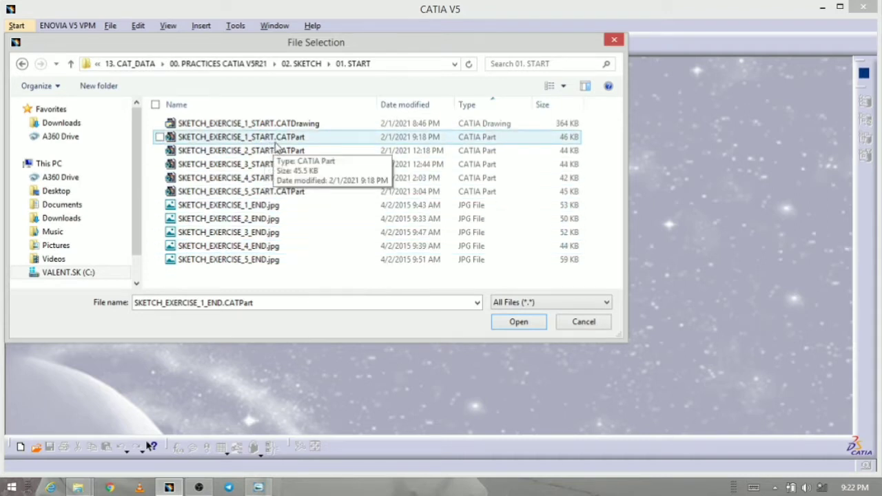
- Open the part file SKETCH_EXERCISE_1_START.CATPart
double_click(290, 137)
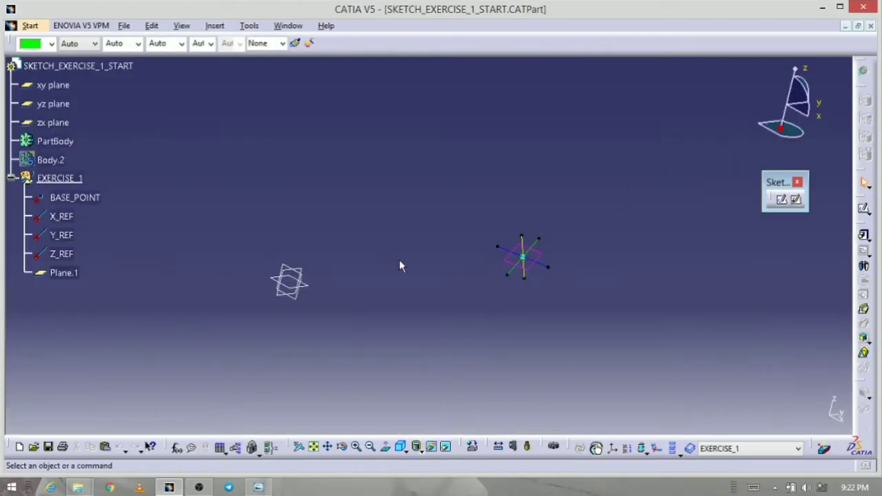
middle_drag(457, 318, 438, 341)
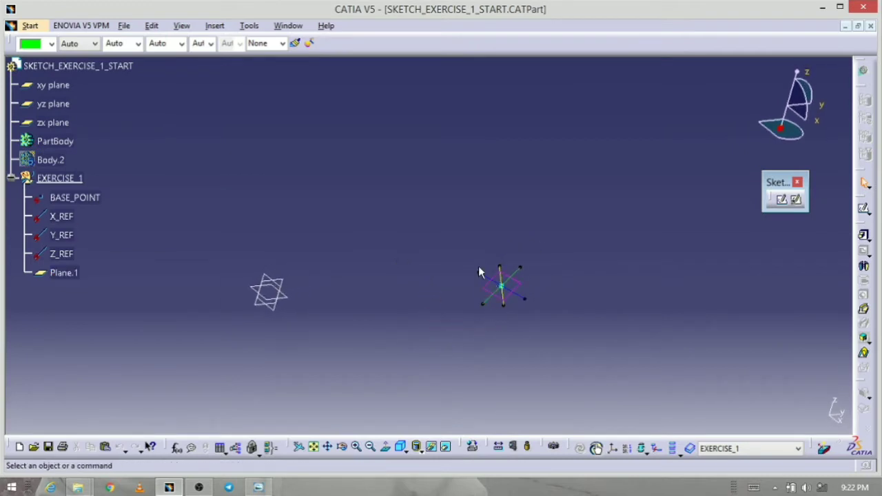
middle_drag(521, 335, 500, 335)
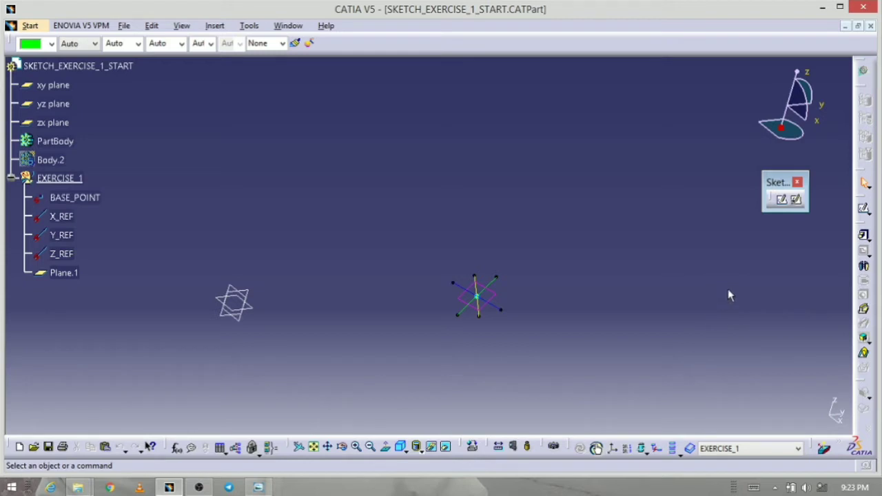
middle_drag(500, 350, 552, 312)
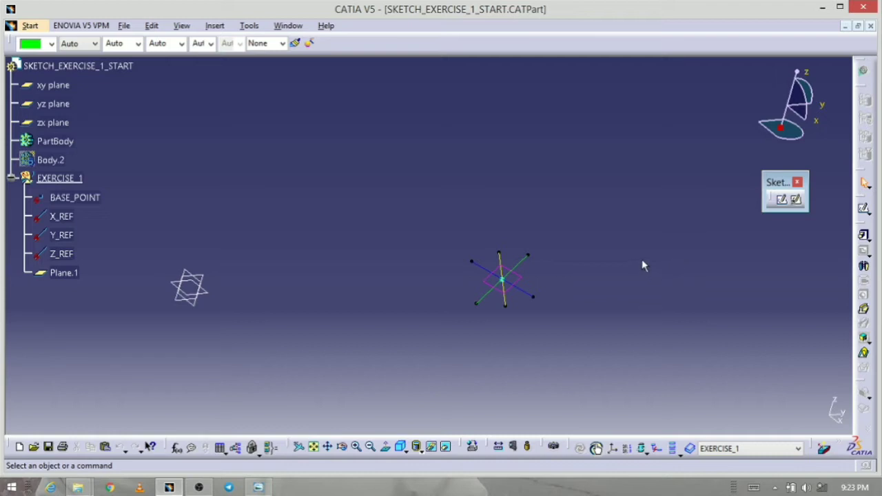
- Start a positioned sketch on Plane.1 with its origin set by Projection point at BASE_POINT
click(795, 200)
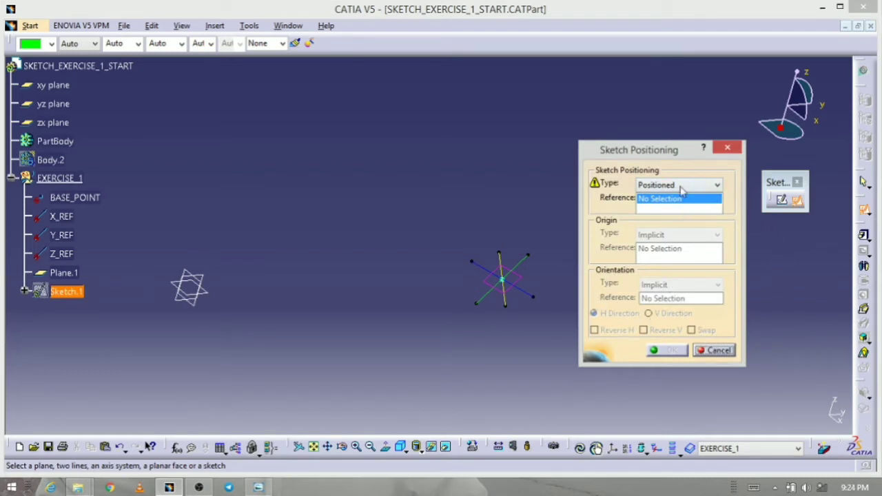
mouse_move(669, 151)
mouse_down()
mouse_move(692, 171)
mouse_move(677, 165)
mouse_up()
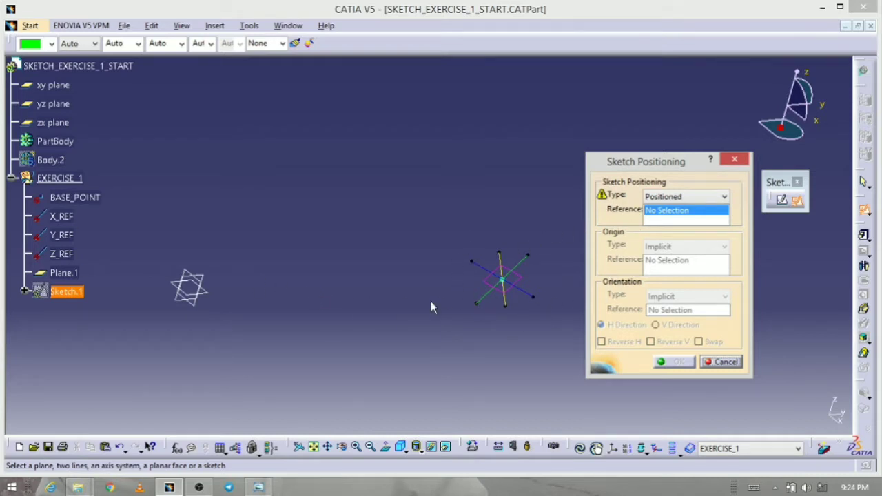
click(529, 281)
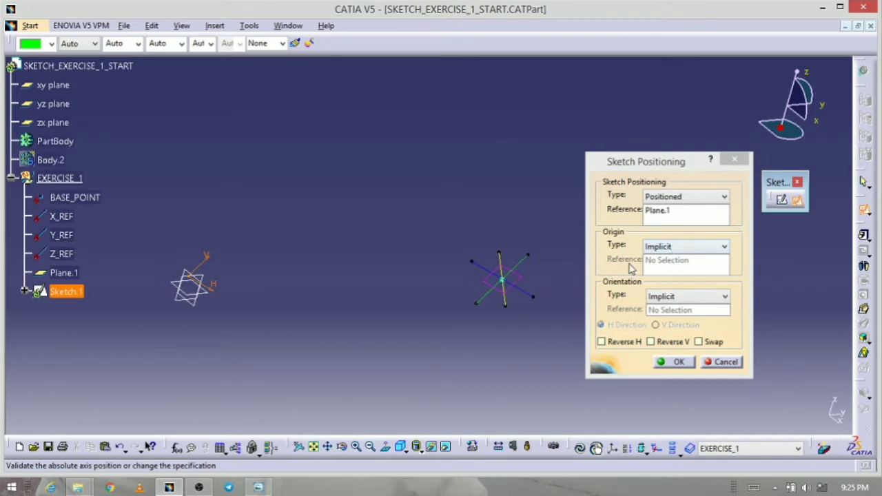
click(724, 248)
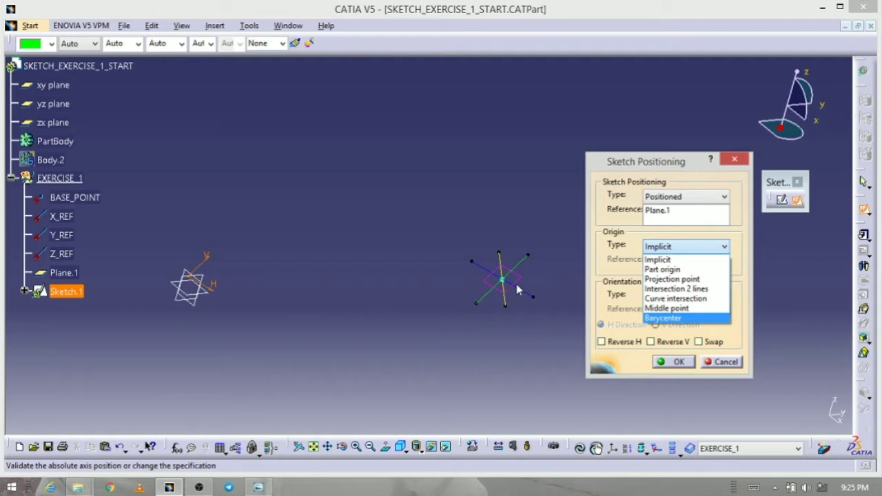
click(701, 282)
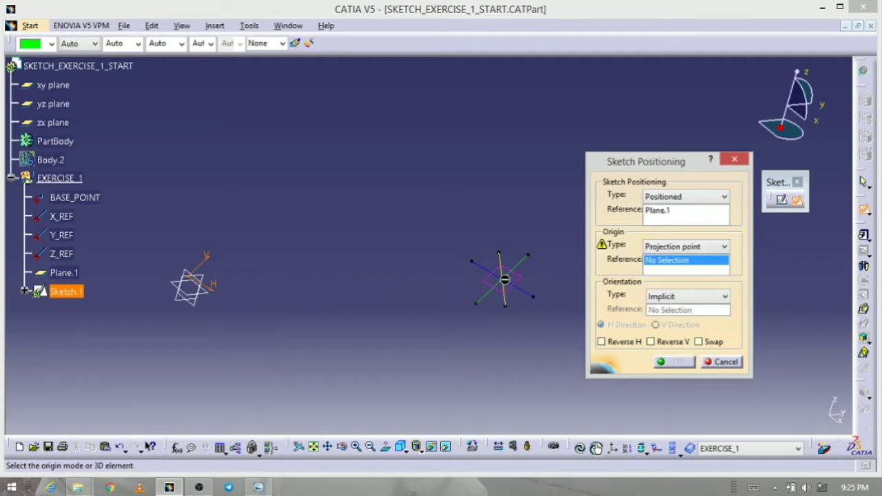
click(506, 281)
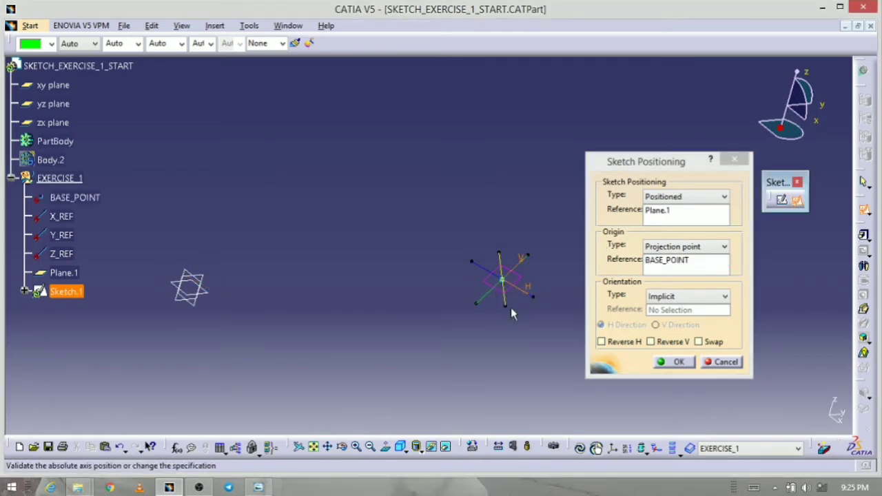
- Orient the sketch's H direction with the Parallel to line type, using X_REF as the reference
mouse_move(444, 356)
middle_down()
mouse_move(395, 354)
mouse_move(404, 323)
mouse_move(414, 321)
mouse_move(436, 345)
middle_up()
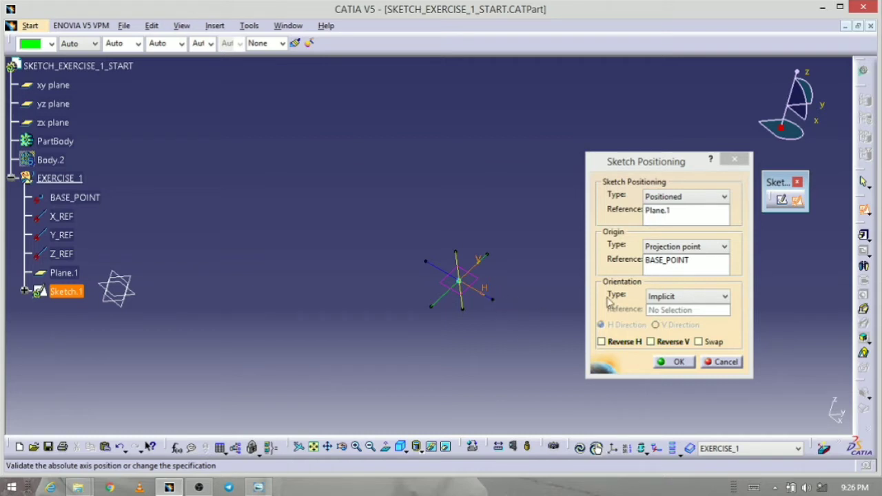
click(725, 297)
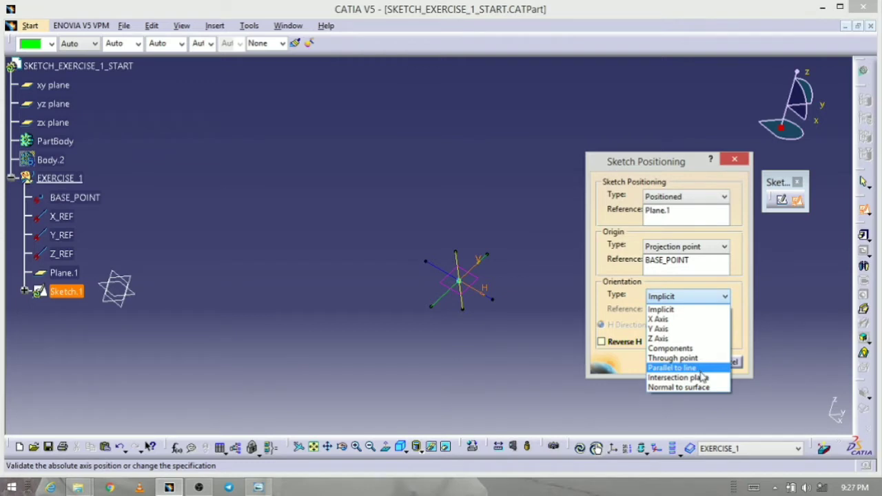
click(700, 369)
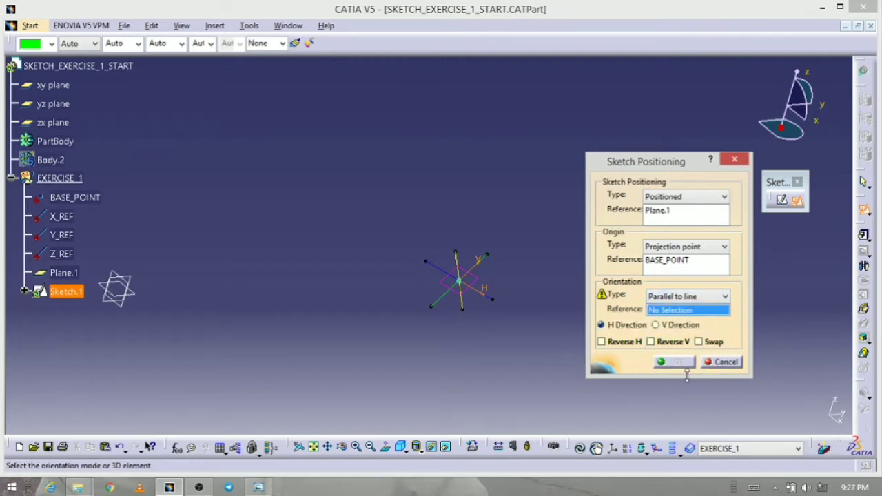
click(492, 299)
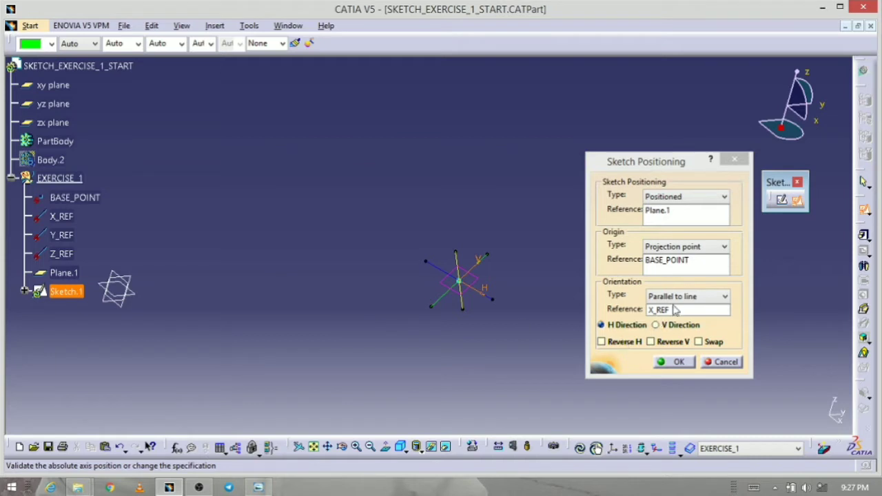
- Try the Reverse H, Swap and V Direction options on the sketch axes, and restore the original H Direction orientation
click(600, 342)
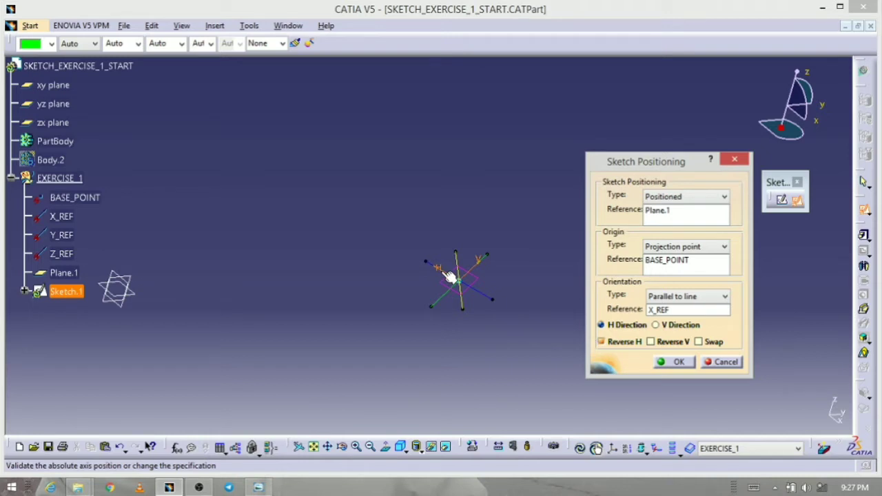
click(602, 342)
click(699, 340)
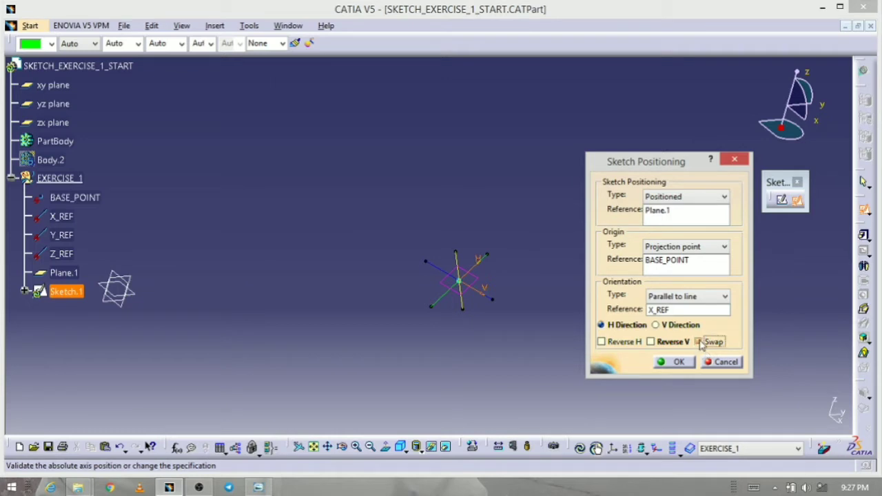
click(699, 342)
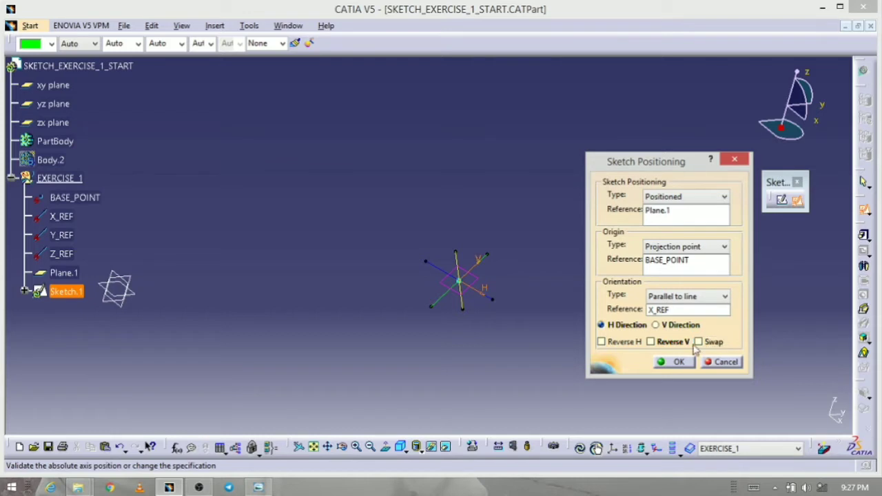
click(657, 327)
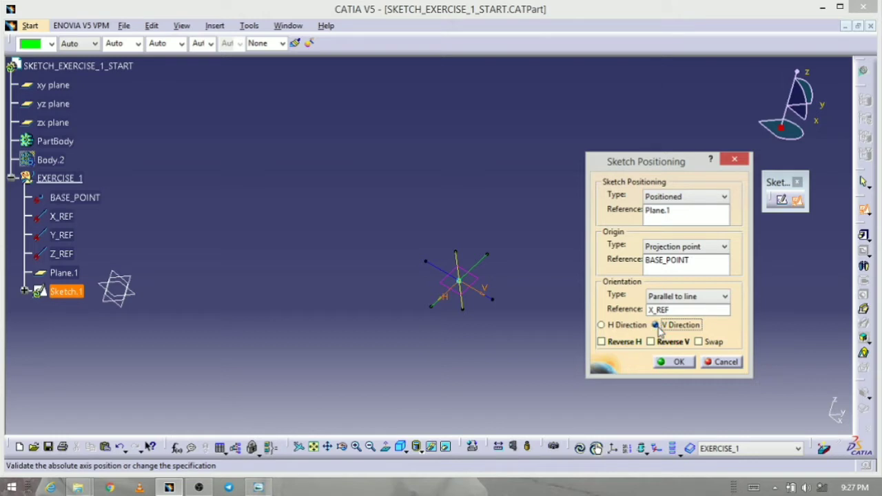
click(603, 326)
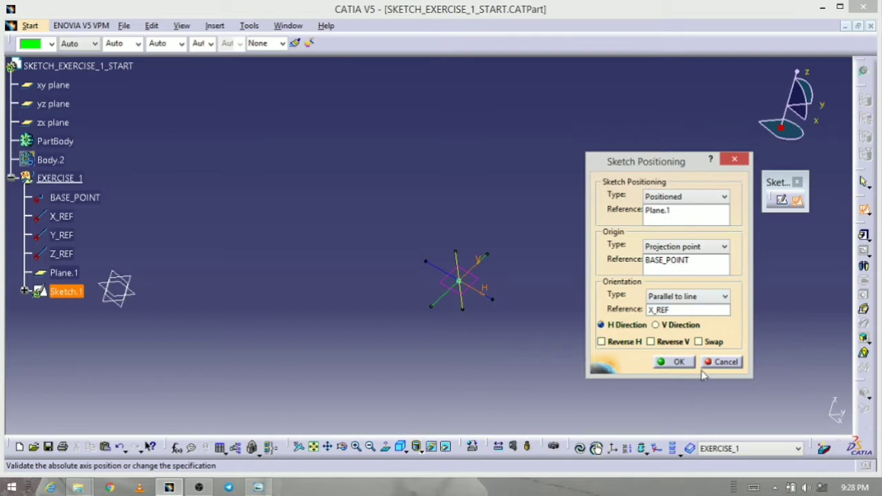
- Accept the sketch positioning and set the background 3D elements to Low light display
click(677, 362)
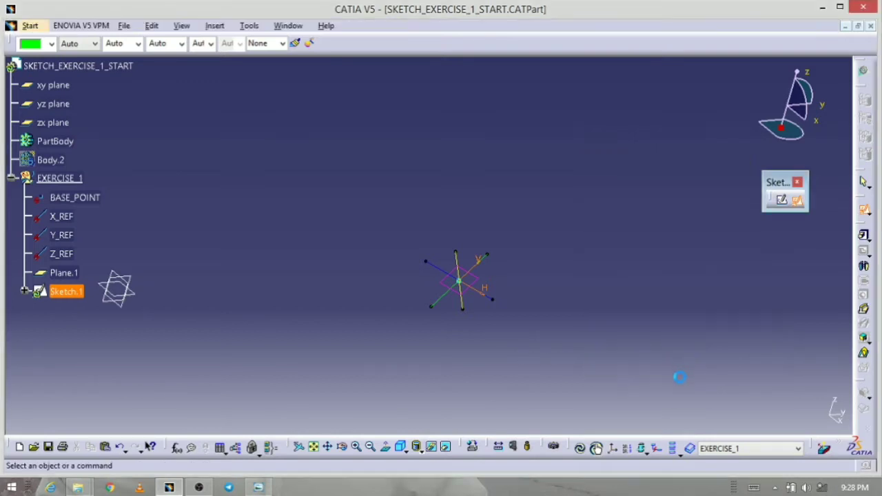
mouse_move(593, 304)
middle_down()
mouse_move(545, 315)
mouse_move(553, 362)
mouse_move(525, 391)
middle_up()
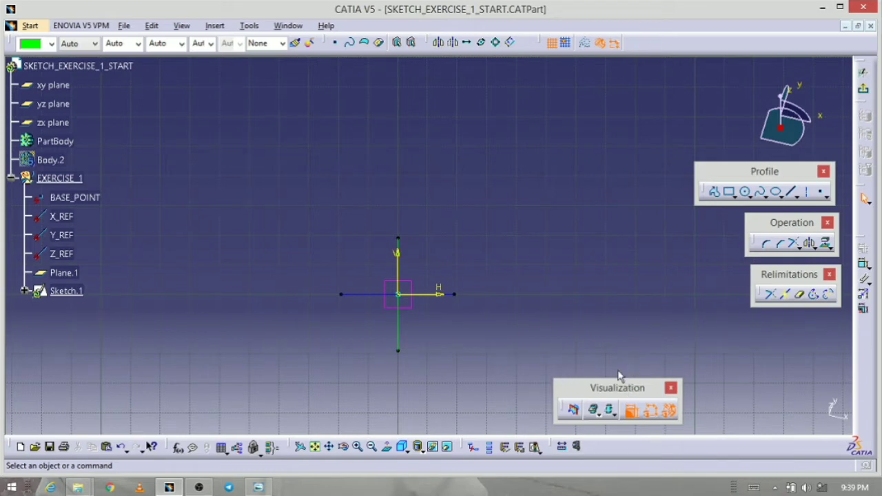
click(600, 416)
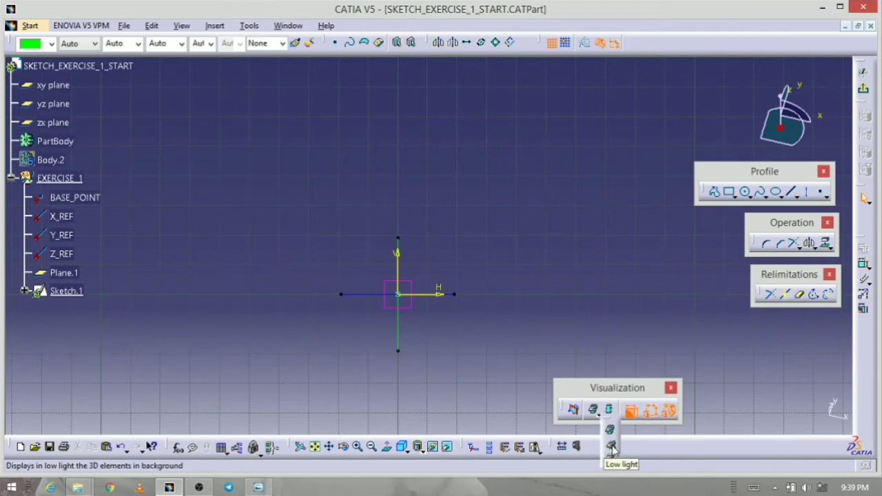
click(610, 448)
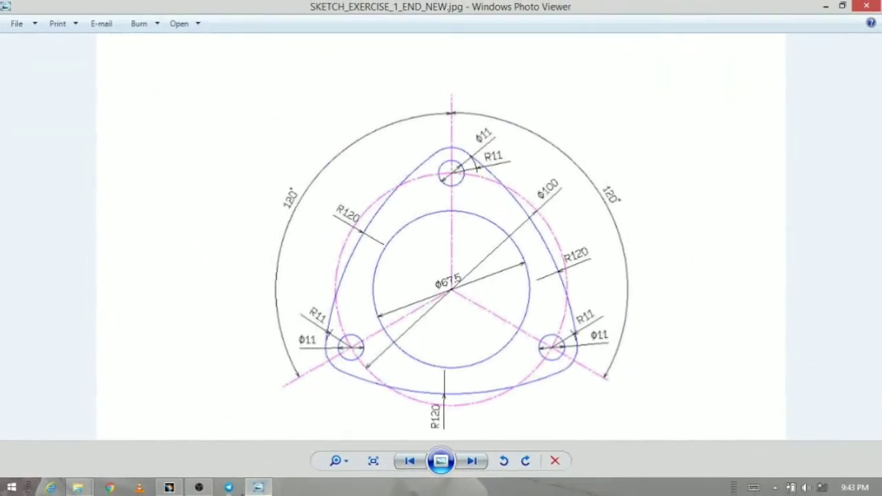
- Switch from the reference drawing to CATIA and draw two slanted axes from the sketch origin, one down-left and one down-right
click(258, 488)
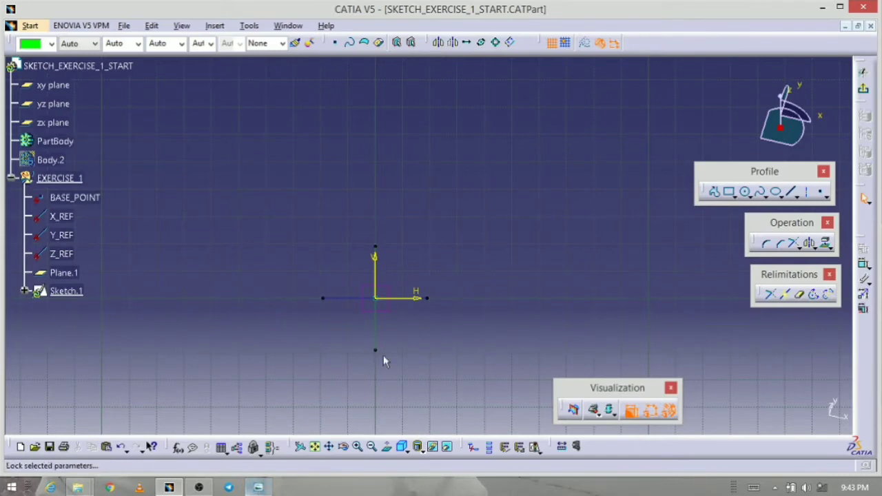
mouse_move(461, 253)
middle_down()
mouse_move(466, 266)
mouse_move(422, 318)
middle_up()
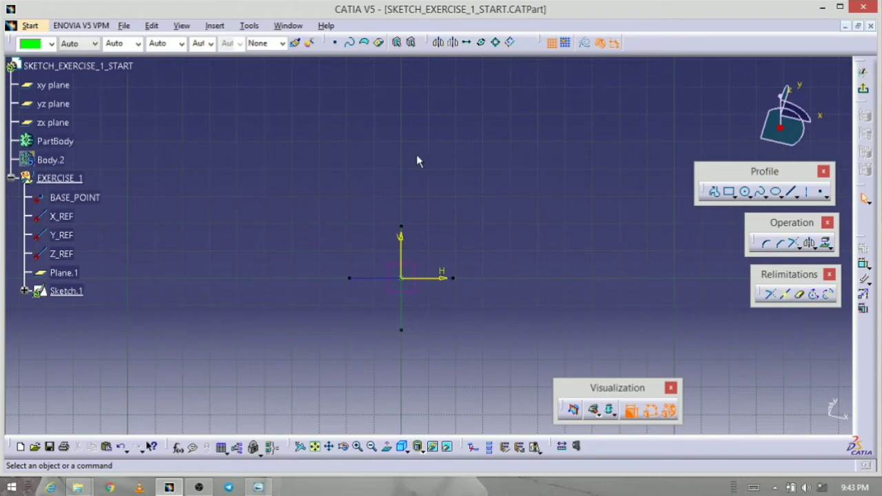
click(808, 195)
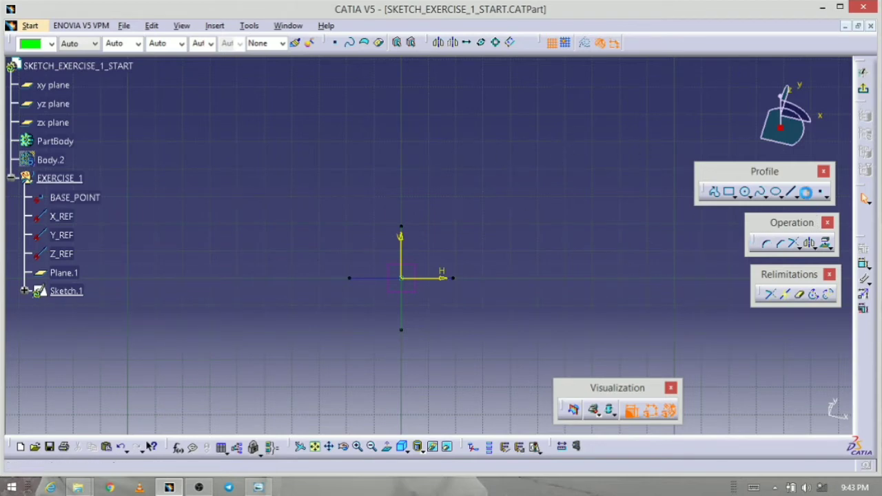
click(402, 280)
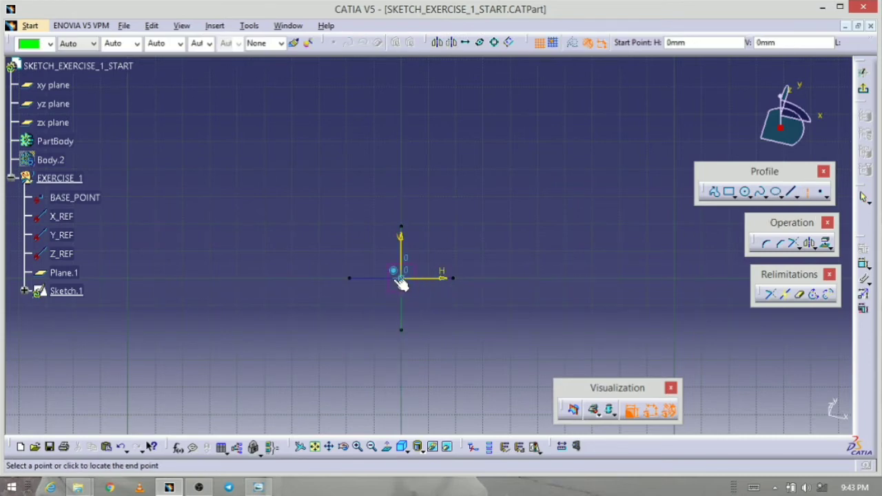
click(189, 380)
click(401, 279)
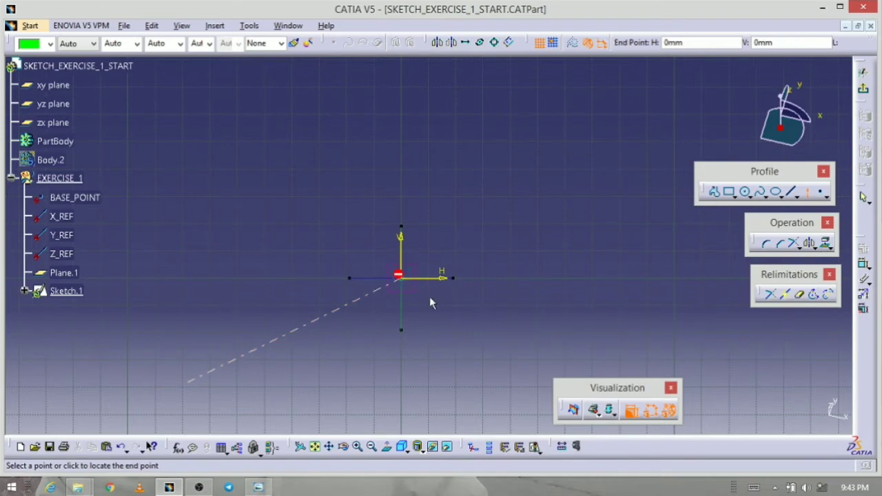
click(548, 387)
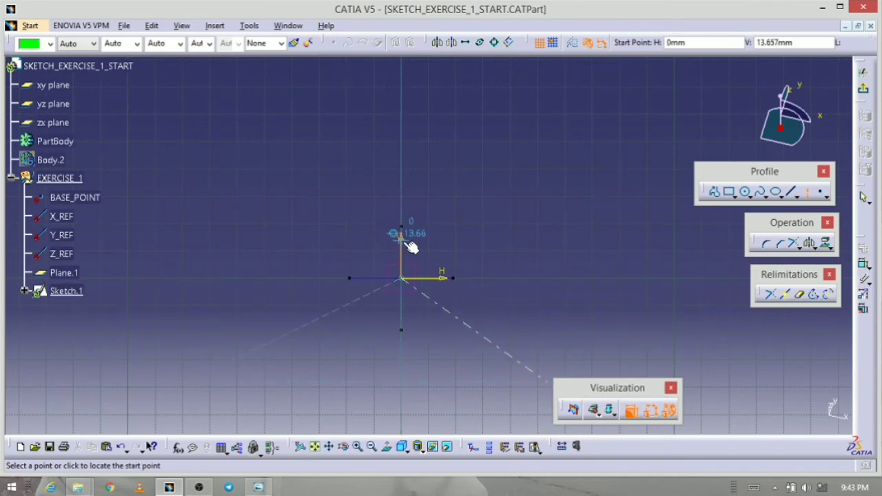
- Draw a vertical axis upward from the sketch origin along the V direction
middle_drag(431, 281, 428, 312)
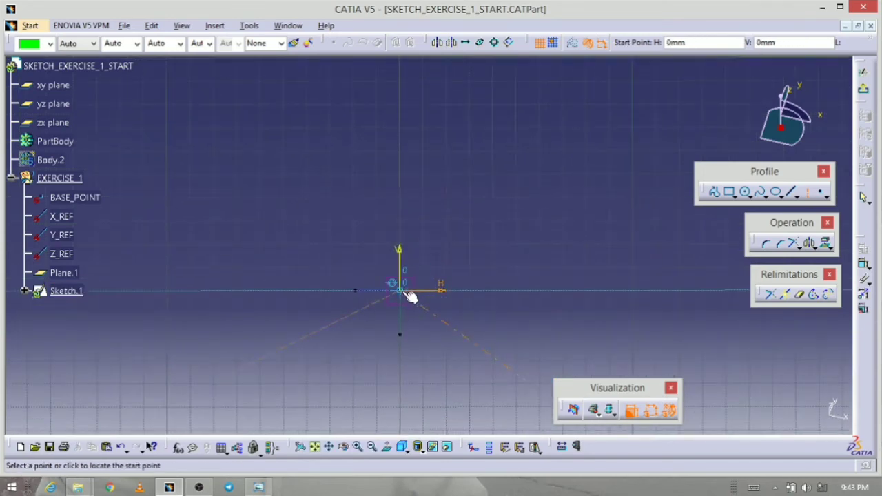
click(404, 289)
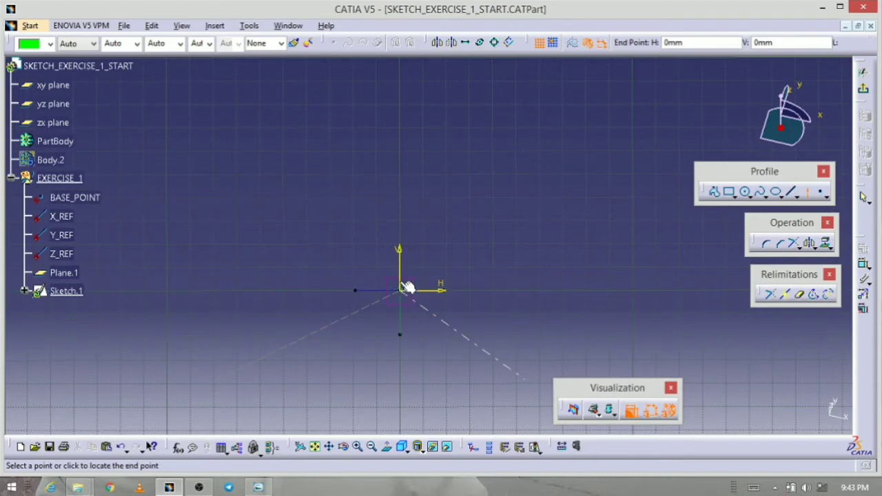
click(400, 119)
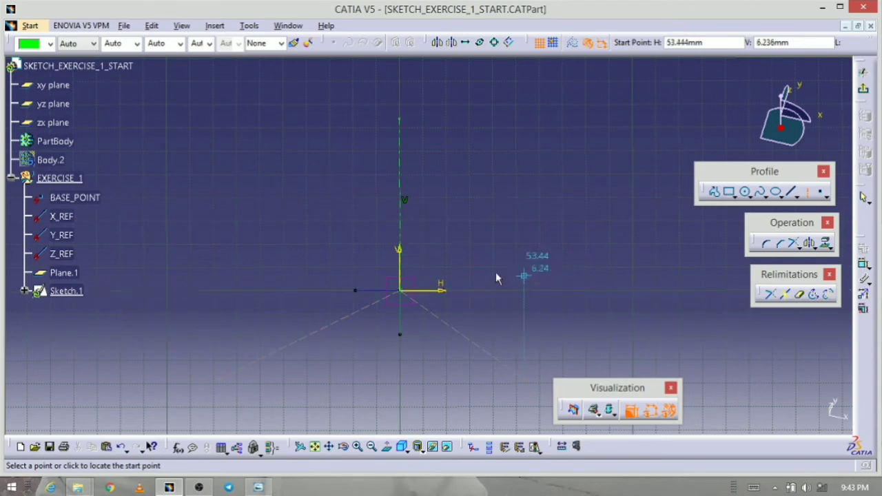
key(Escape)
- Lengthen the down-right axis by moving its free endpoint outward along its direction
click(515, 329)
mouse_move(512, 327)
mouse_down()
mouse_move(555, 365)
mouse_move(559, 356)
mouse_move(571, 359)
mouse_up()
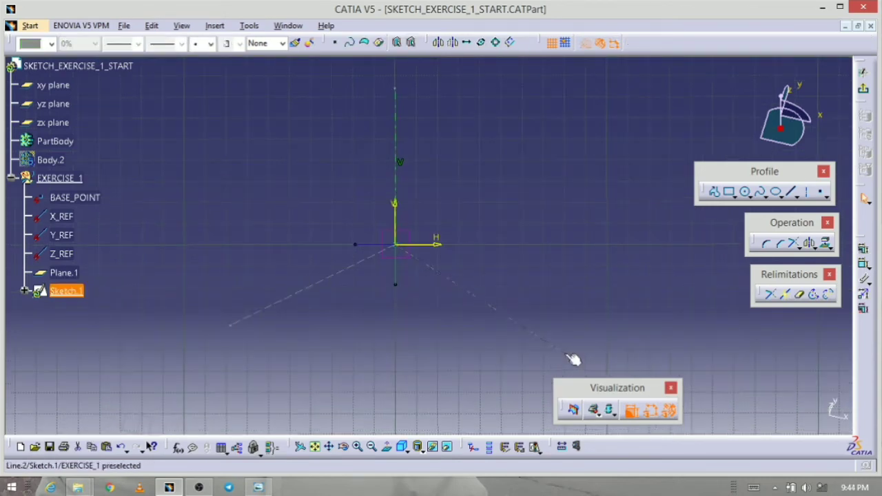
click(606, 310)
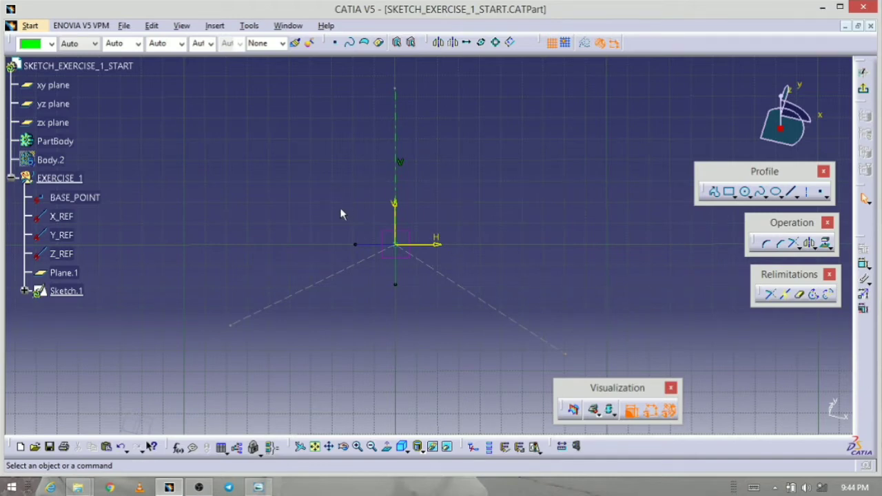
- Constrain the angle between the down-left axis and the vertical axis to 120°
click(863, 263)
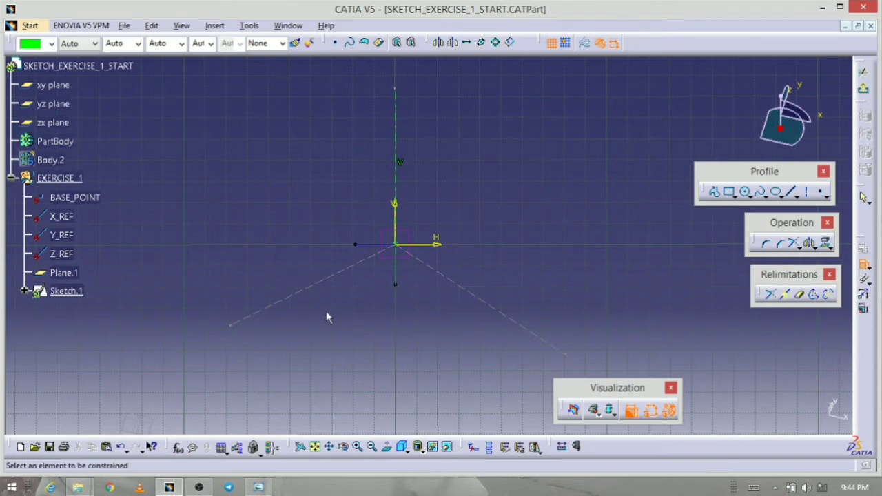
click(337, 273)
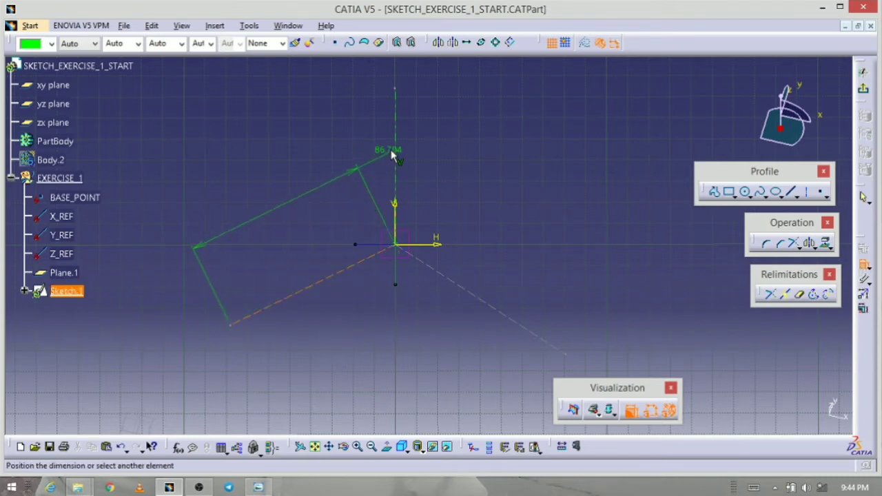
click(396, 146)
click(268, 184)
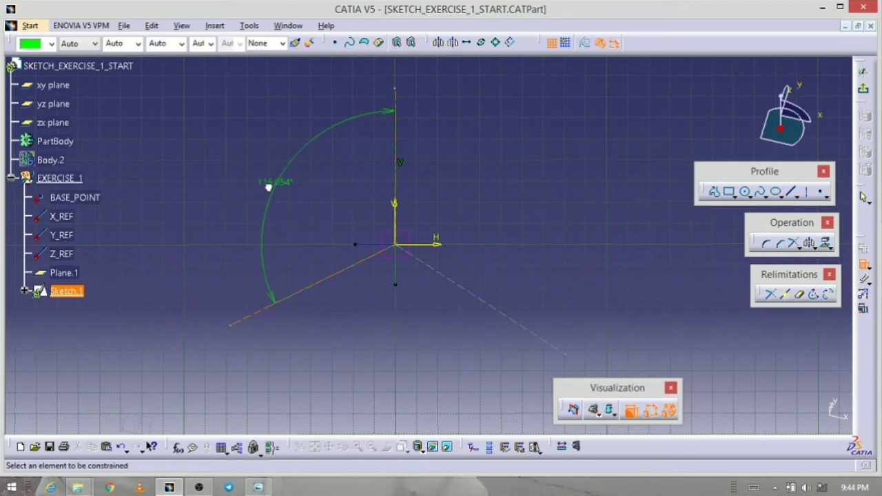
double_click(275, 183)
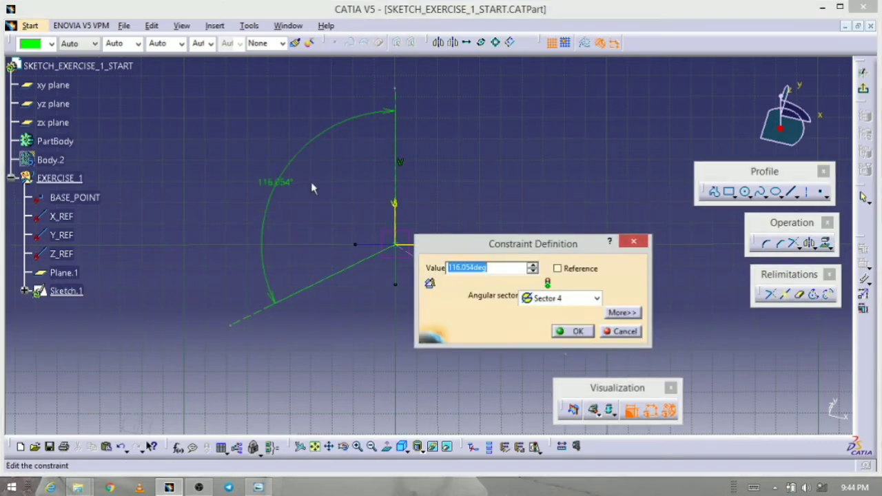
text(120)
key(Return)
- Constrain the angle between the vertical axis and the down-right axis to 120°
click(404, 140)
click(503, 315)
click(541, 275)
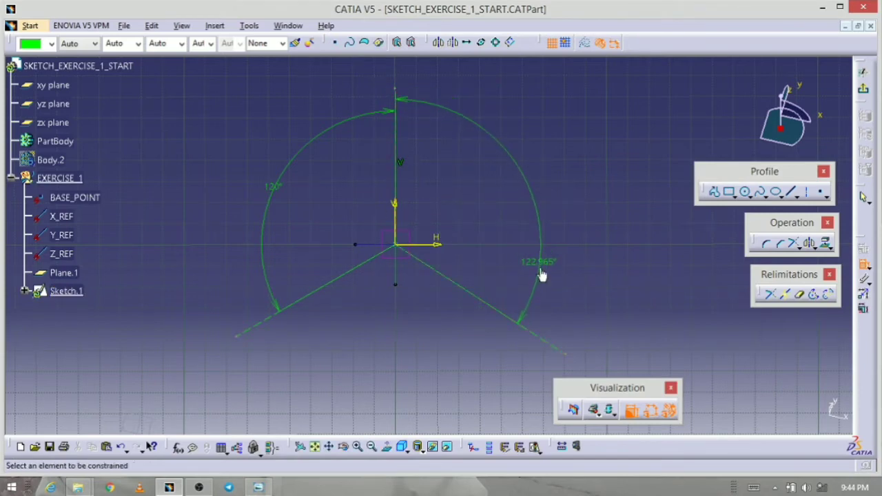
double_click(544, 262)
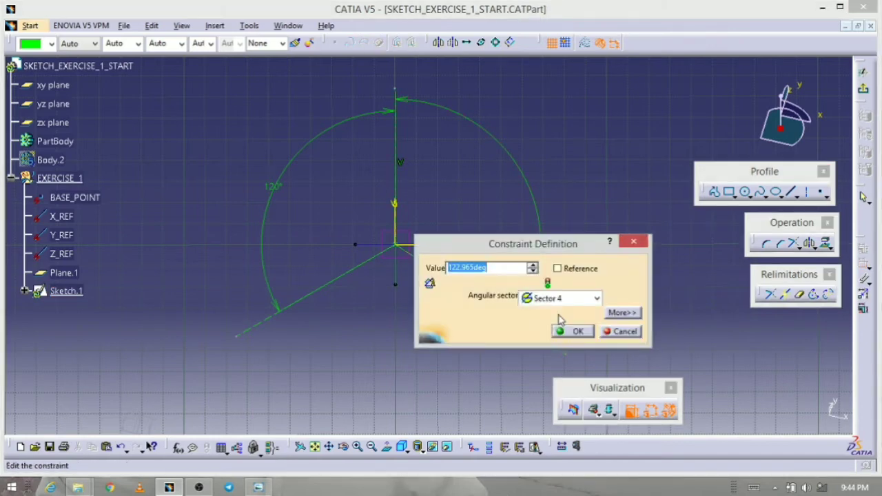
text(120)
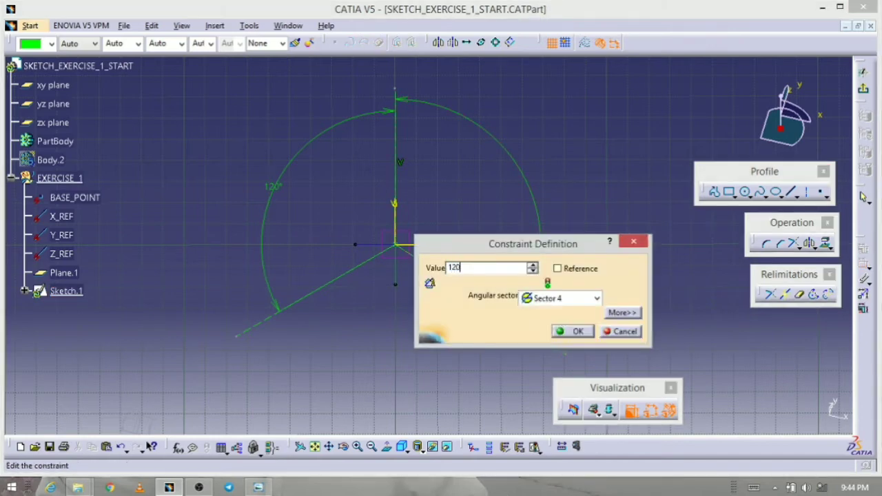
key(Return)
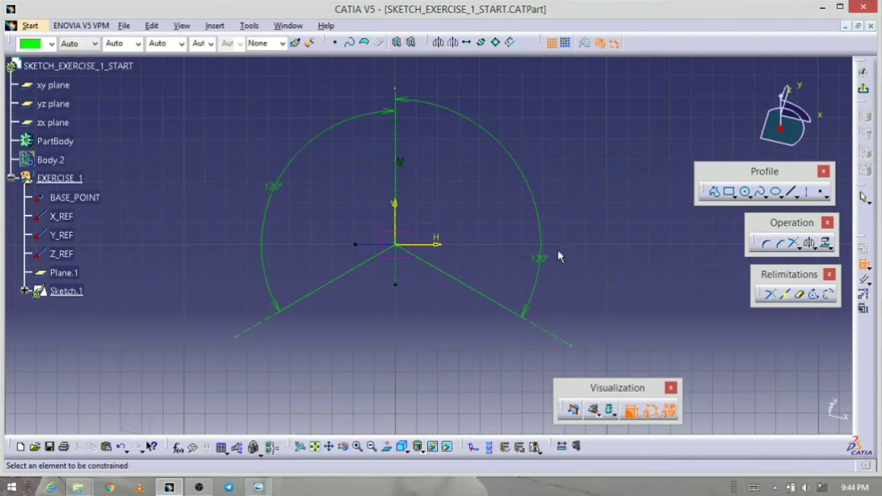
- Consult the reference drawing in Windows Photo Viewer, return to CATIA and draw a circle about 85 mm in diameter centred on the sketch origin
middle_drag(501, 268, 351, 350)
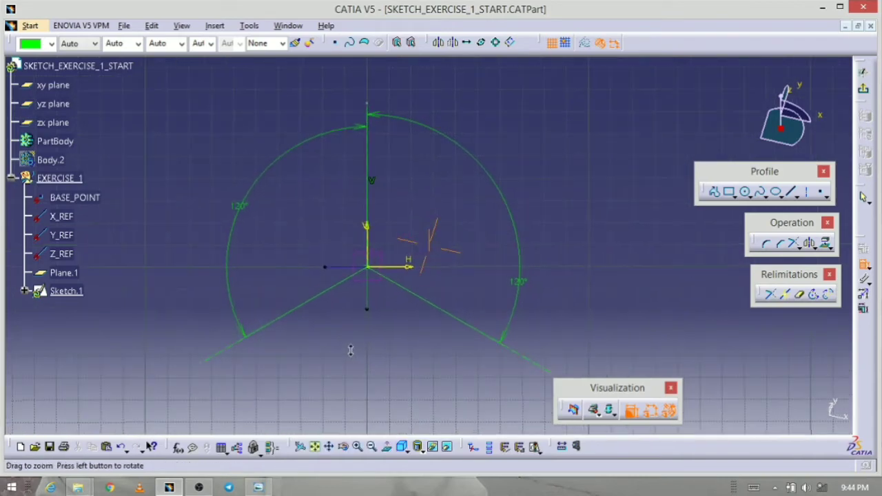
click(259, 488)
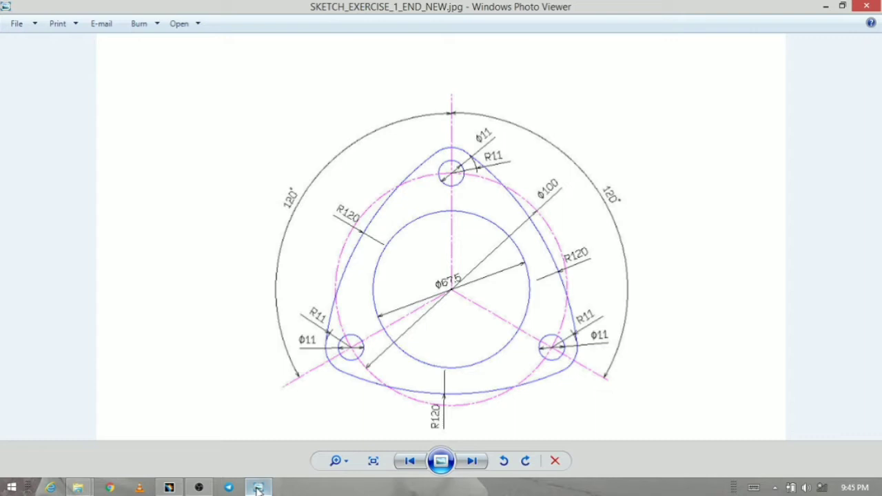
click(258, 488)
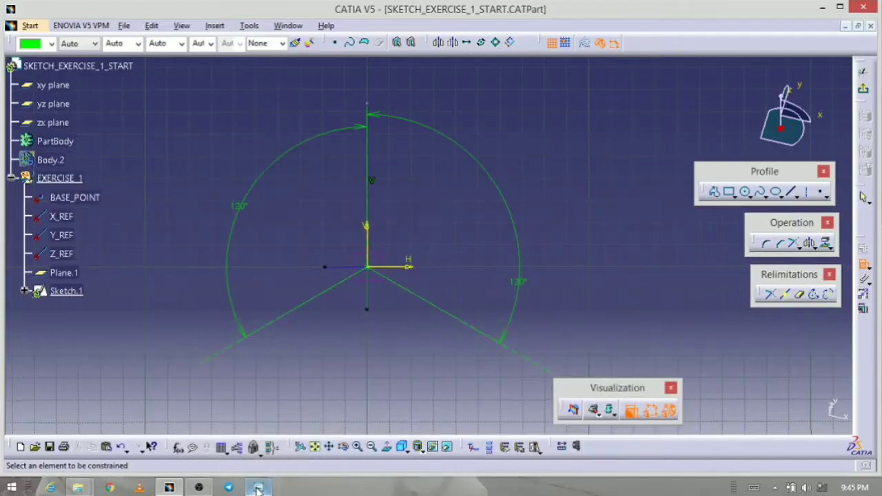
click(745, 192)
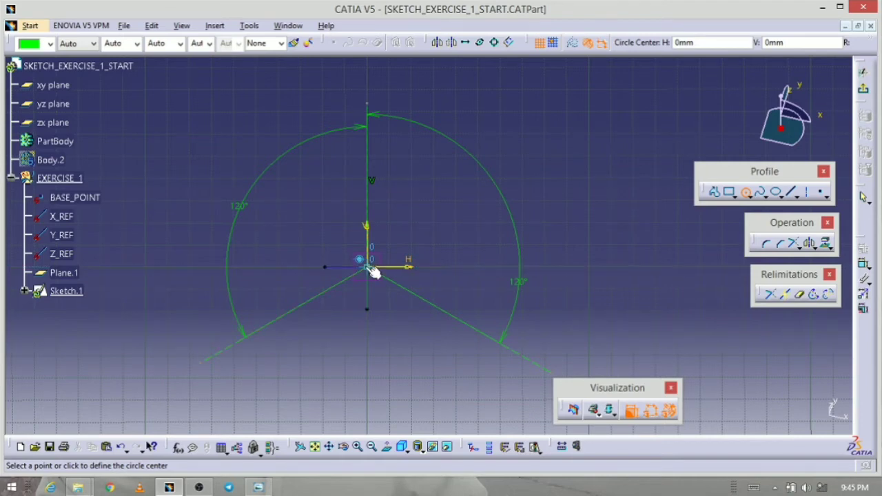
click(371, 269)
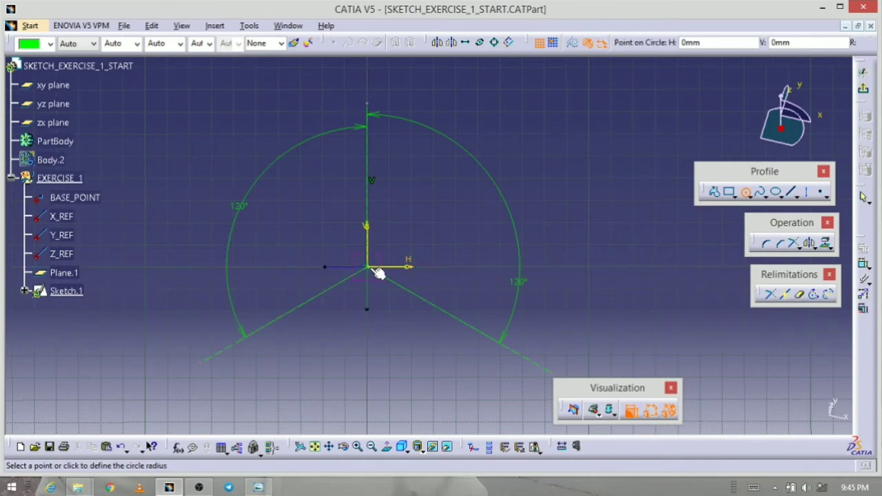
click(453, 231)
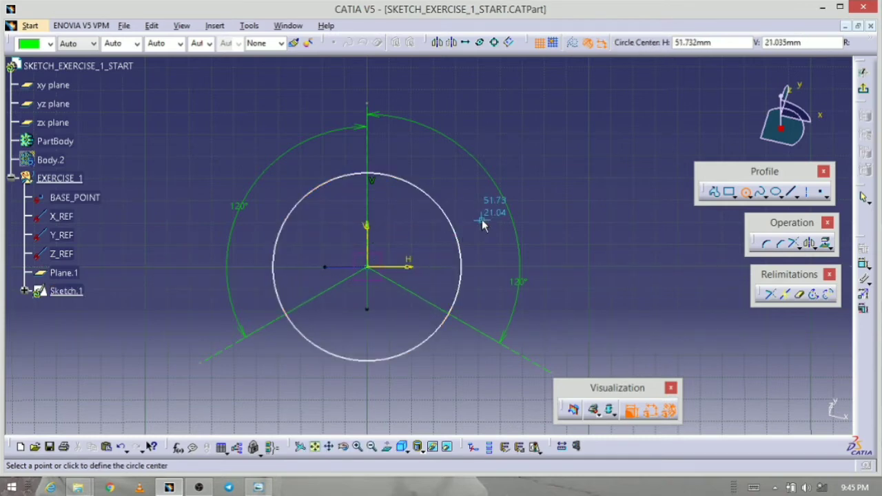
- Draw a second circle about 115 mm in diameter around the first one, using the Concentric option for its centre
right_click(436, 203)
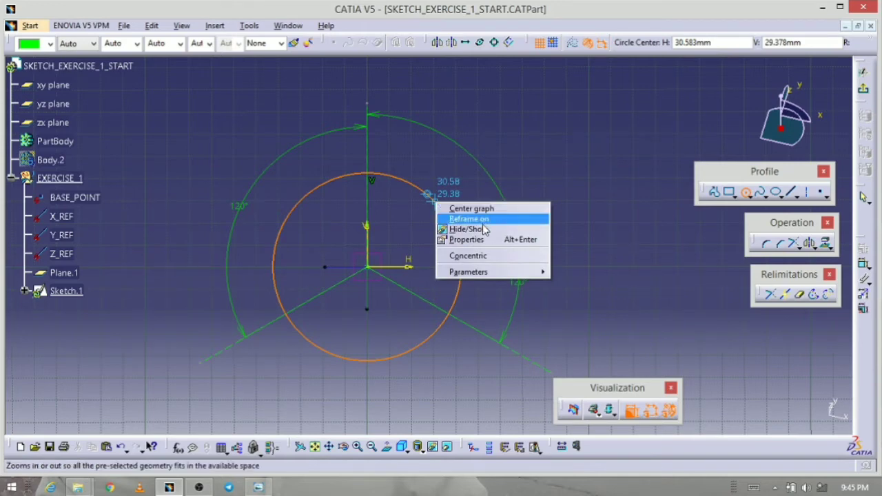
click(506, 260)
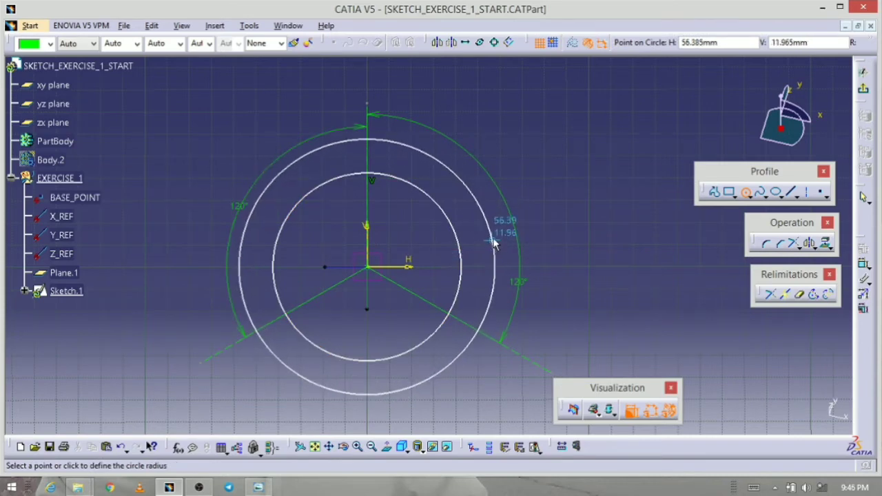
click(492, 239)
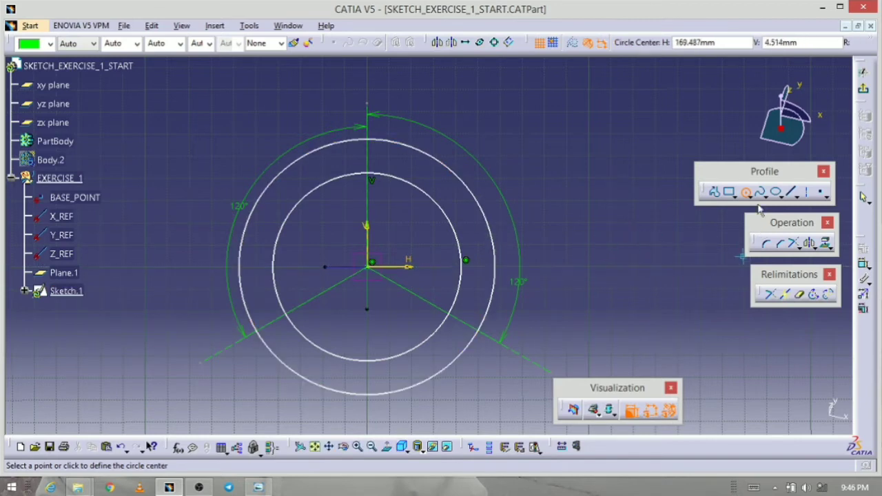
key(Escape)
- Dimension the inner circle and set its diameter to 57.5 mm
mouse_move(510, 325)
middle_down()
mouse_move(321, 331)
mouse_move(347, 349)
middle_up()
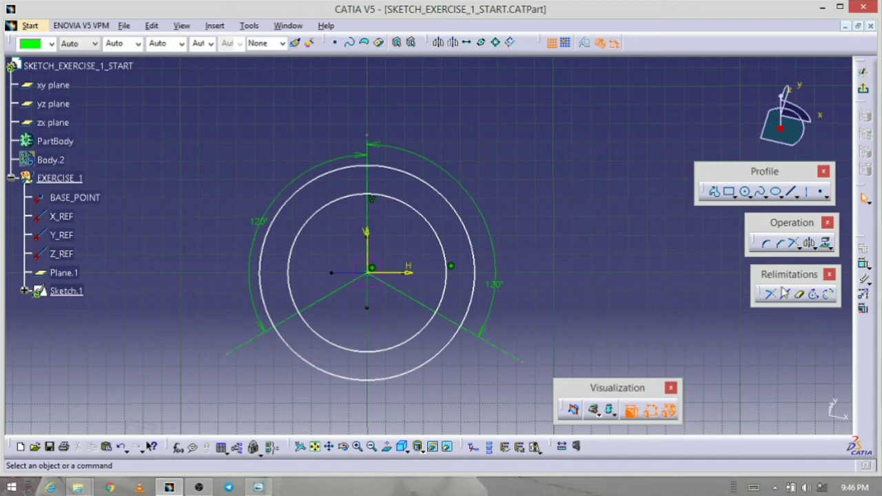
click(862, 266)
click(442, 243)
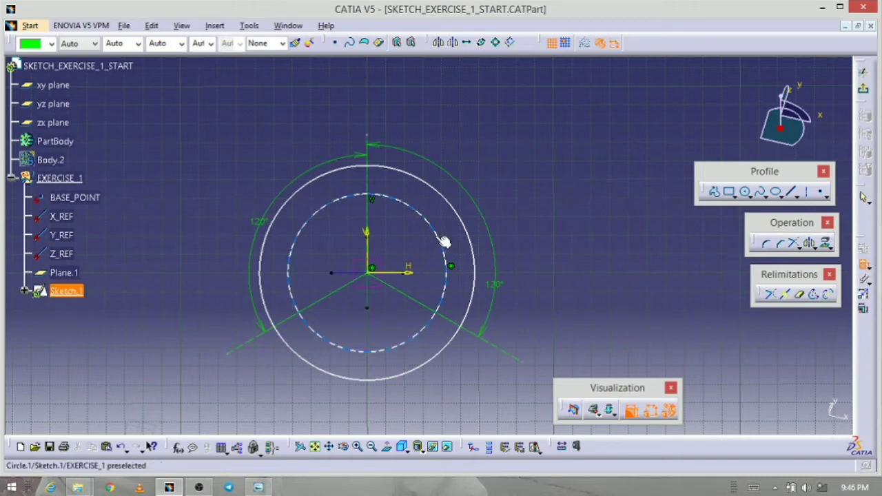
click(527, 218)
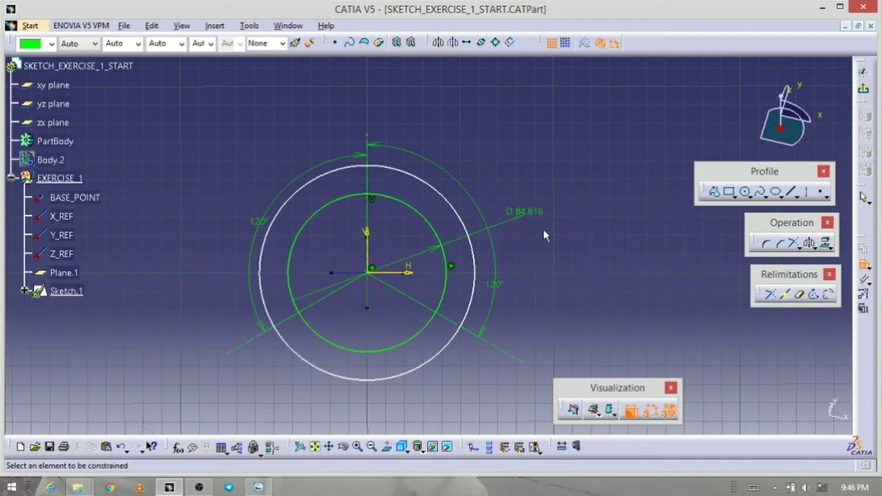
double_click(529, 211)
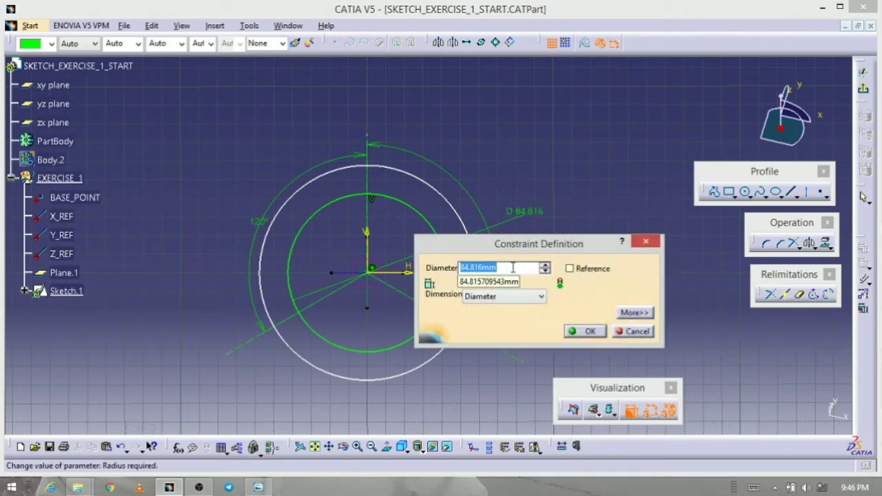
text(57.5)
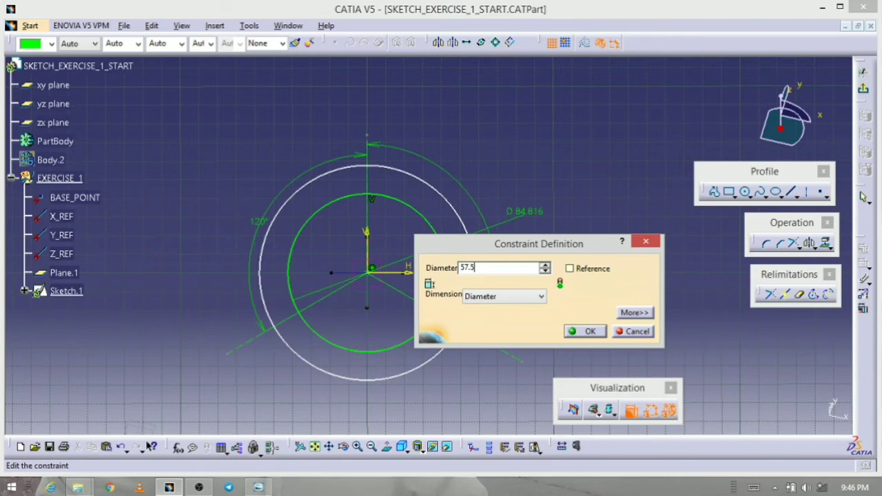
key(Return)
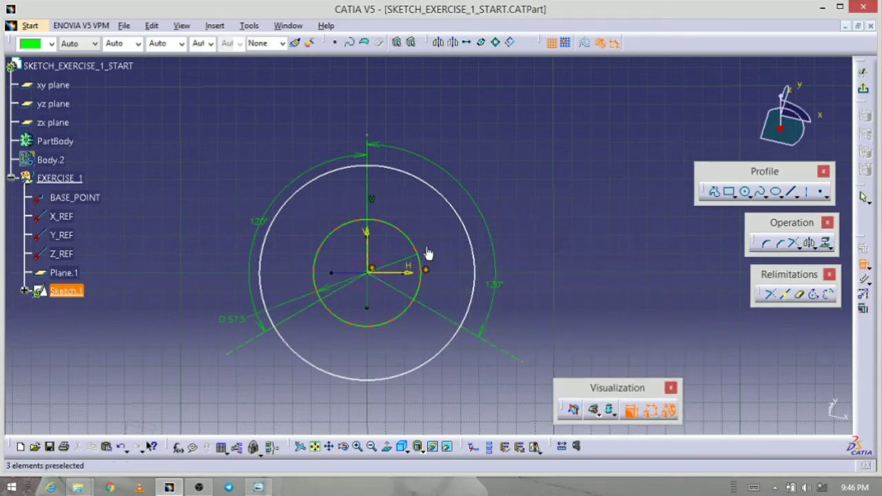
- Dimension the outer circle and set its diameter to 100 mm
click(473, 246)
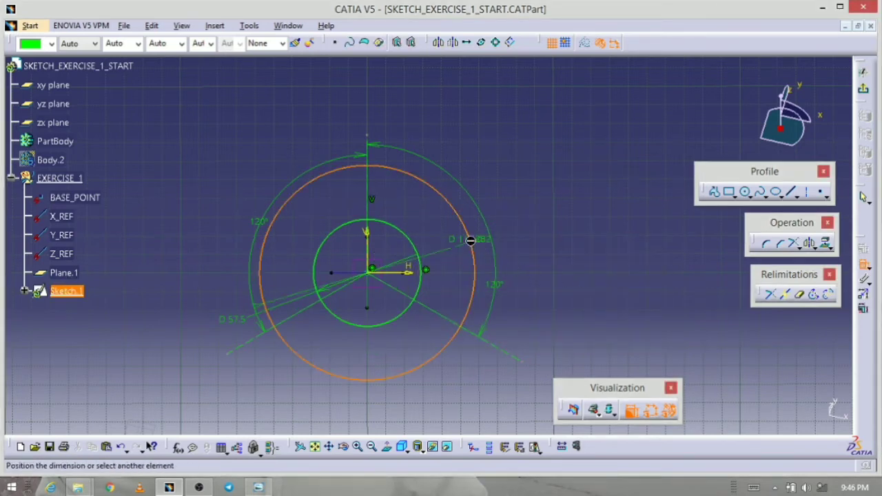
click(512, 246)
double_click(510, 241)
text(100)
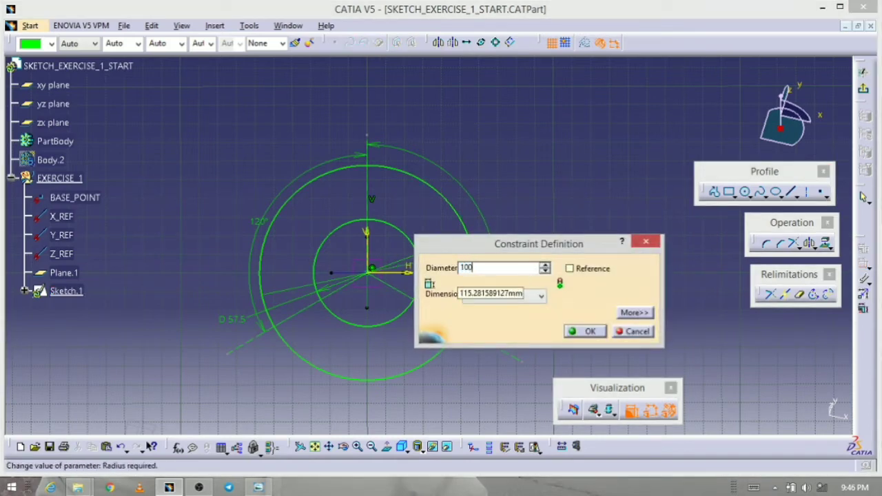
key(Return)
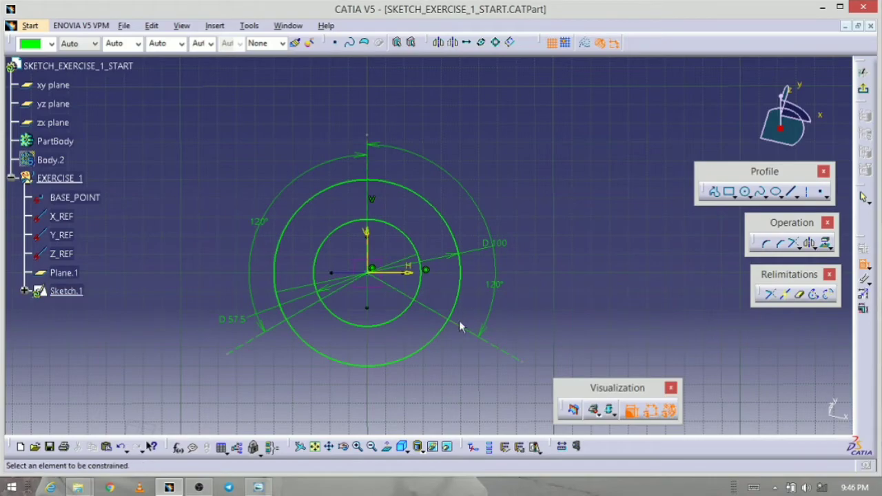
- Check the circle line styles in the reference drawing, float the Sketch tools toolbar and convert the outer circle to a construction element
click(262, 487)
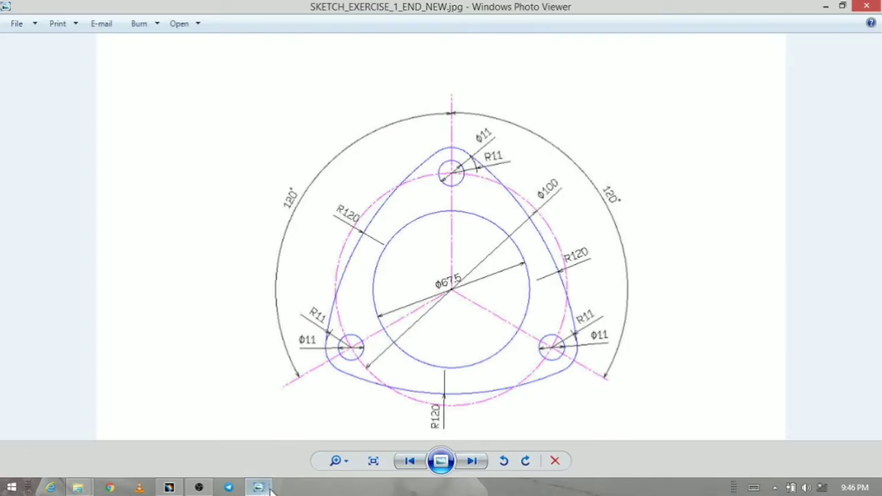
click(267, 490)
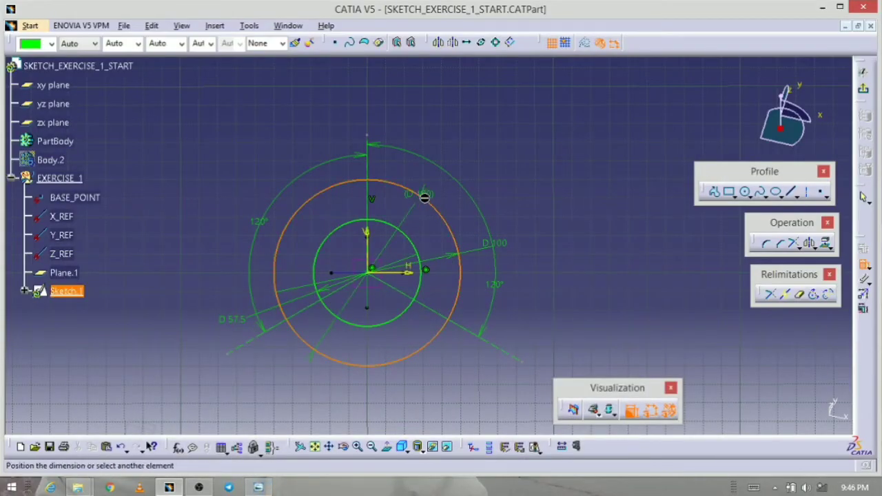
key(Escape)
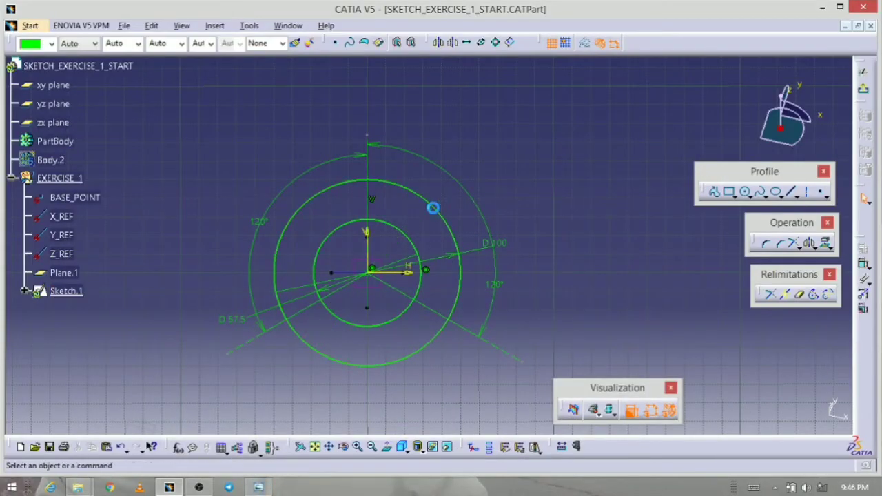
click(447, 219)
mouse_move(540, 42)
mouse_down()
mouse_move(458, 73)
mouse_move(483, 103)
mouse_up()
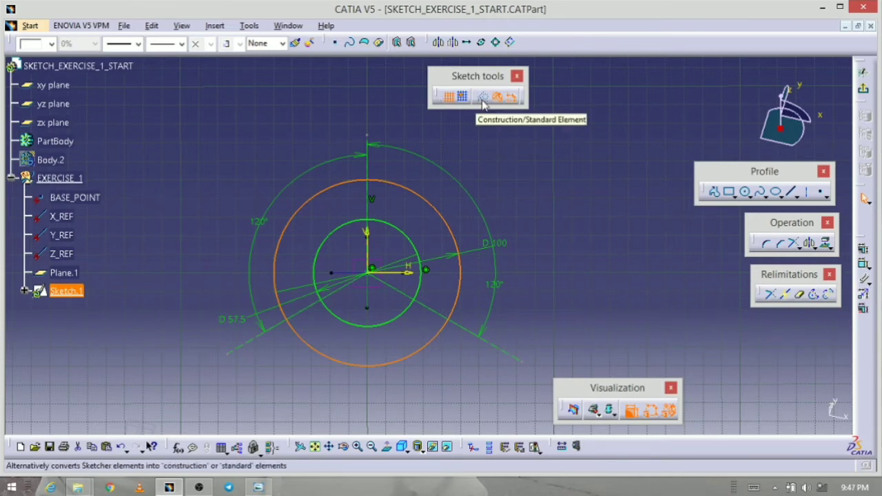
click(483, 102)
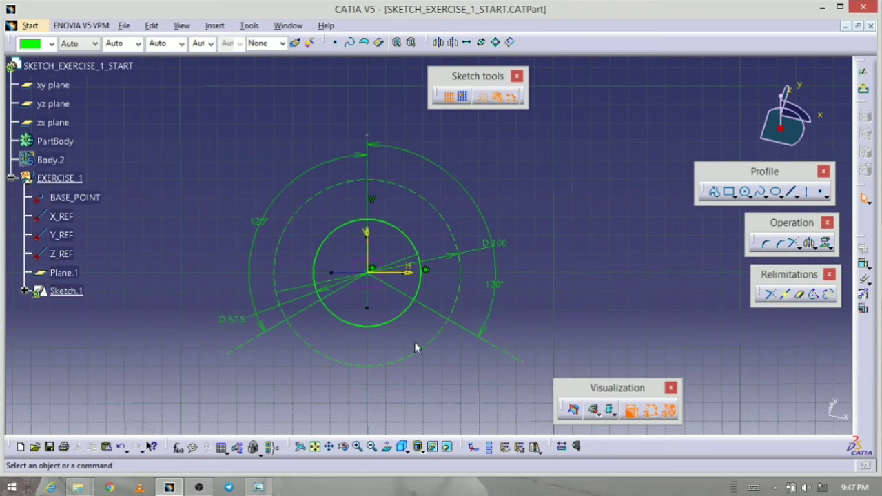
- Check the reference drawing and draw a standard, non-construction circle about 15 mm in radius where the vertical axis line crosses the 100 mm circle
mouse_move(394, 389)
middle_down()
mouse_move(349, 401)
mouse_move(402, 309)
mouse_move(508, 317)
mouse_move(407, 334)
mouse_move(386, 321)
mouse_move(390, 349)
middle_up()
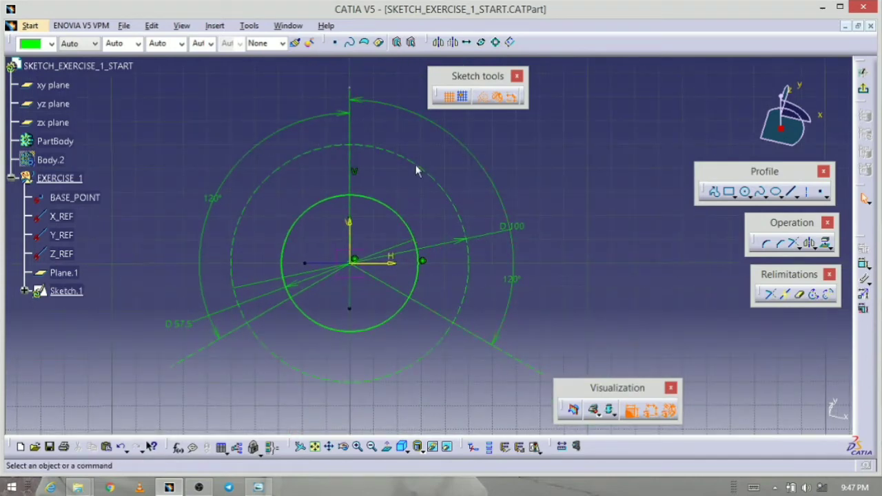
click(258, 488)
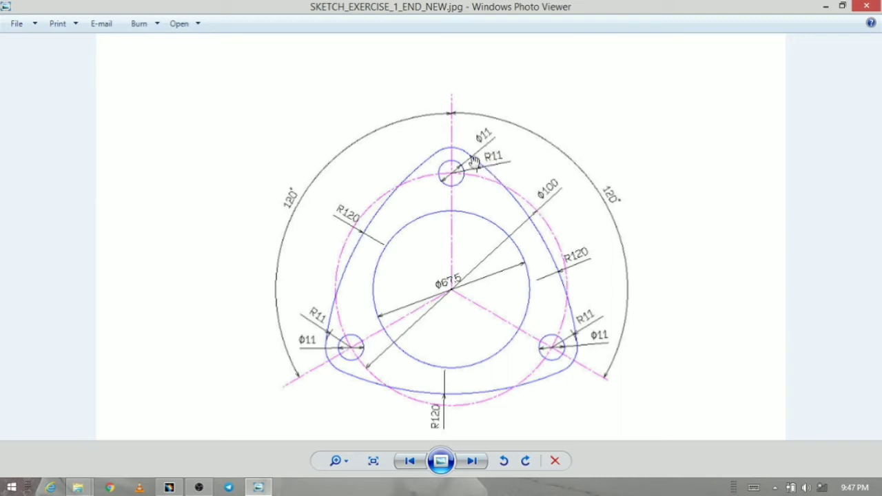
click(270, 487)
middle_drag(341, 304, 330, 337)
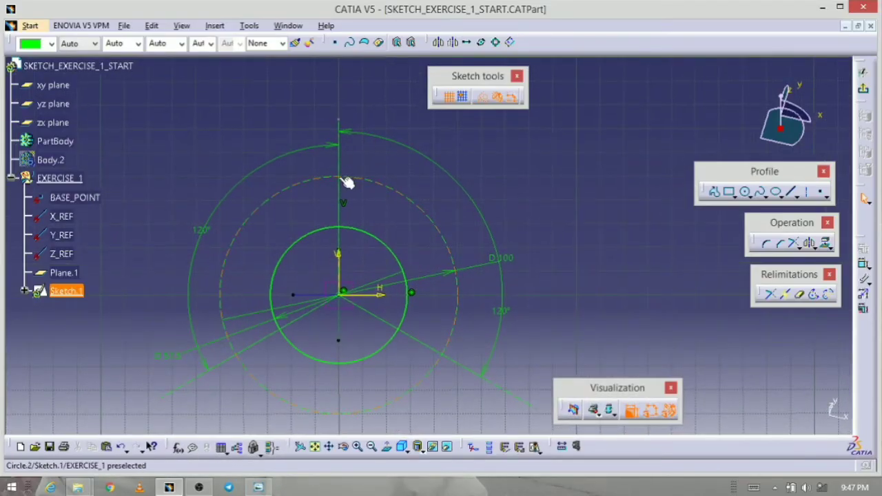
click(746, 192)
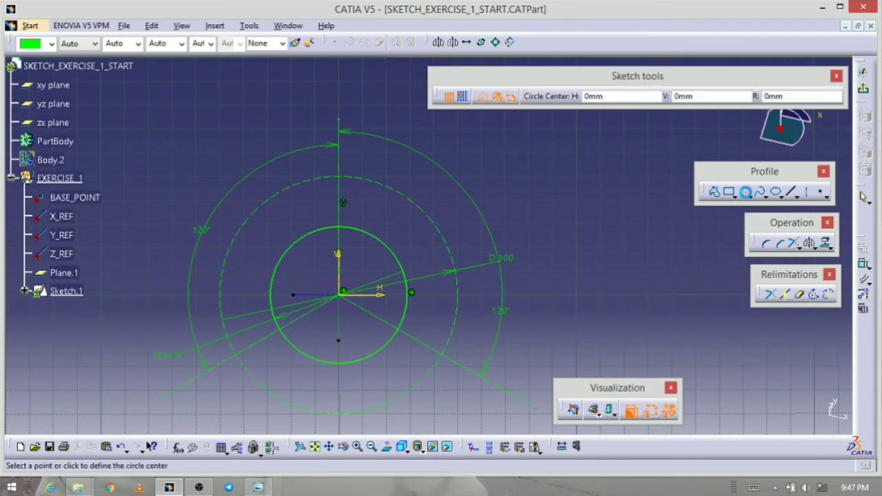
mouse_move(514, 210)
middle_down()
mouse_move(555, 285)
mouse_move(555, 275)
middle_up()
middle_drag(531, 309, 516, 215)
mouse_move(491, 267)
middle_down()
mouse_move(500, 297)
mouse_move(510, 296)
middle_up()
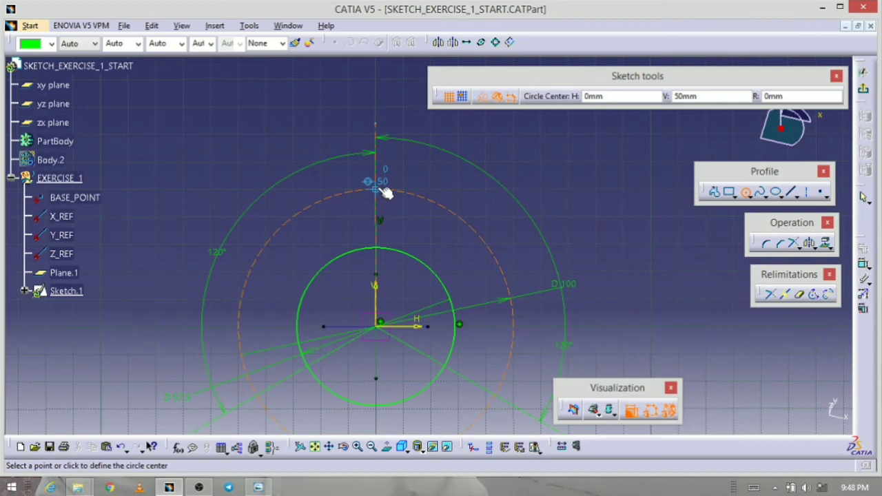
click(383, 190)
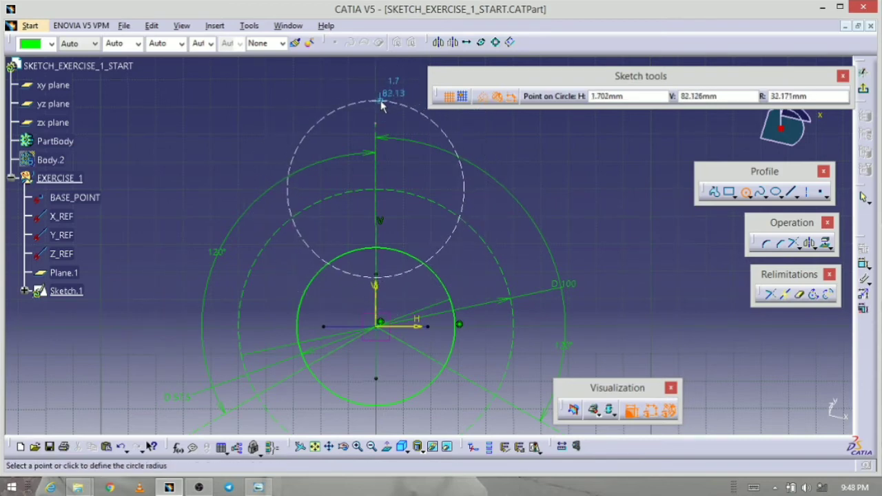
click(484, 100)
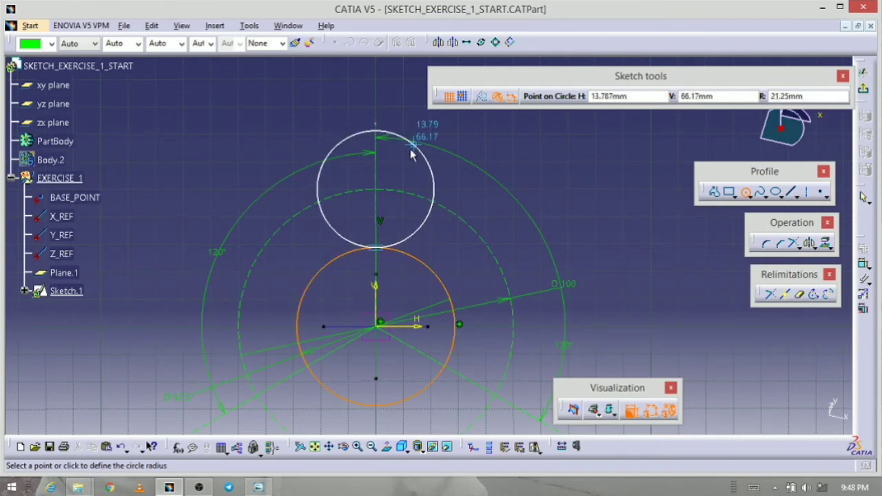
middle_drag(367, 186, 428, 189)
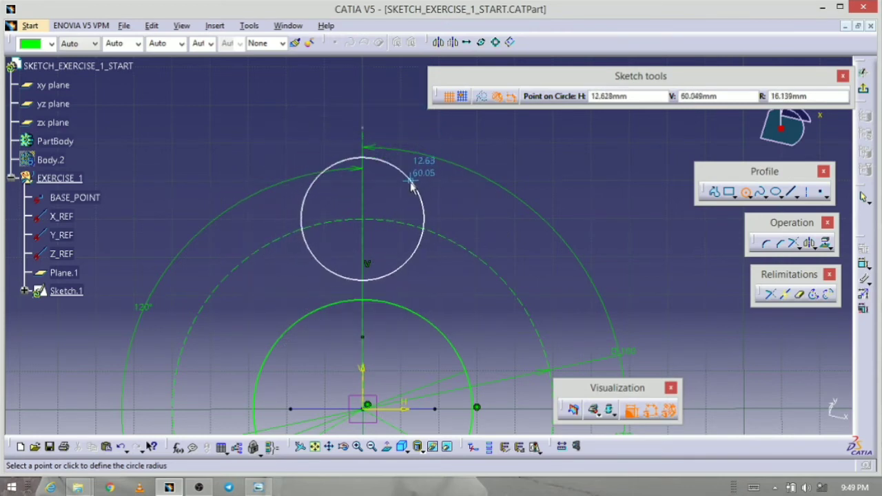
click(409, 187)
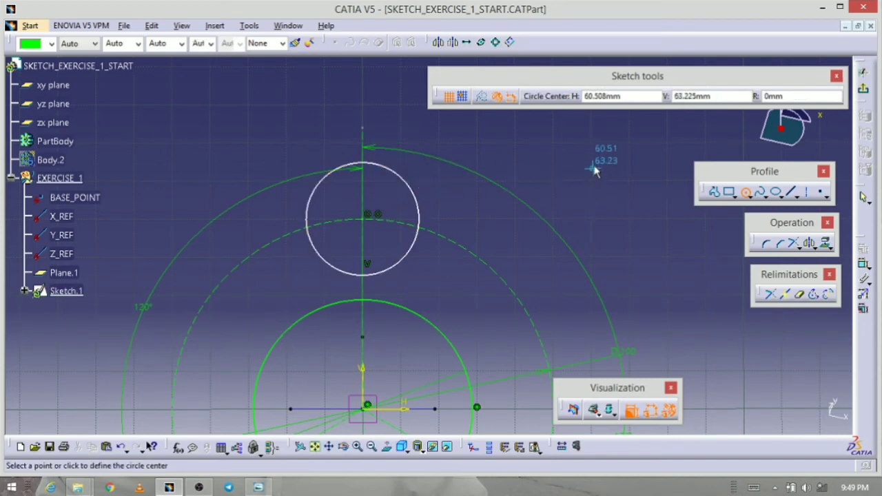
- Draw a circle about 25 mm in radius around the new upper circle, using the Concentric option for its centre
right_click(410, 188)
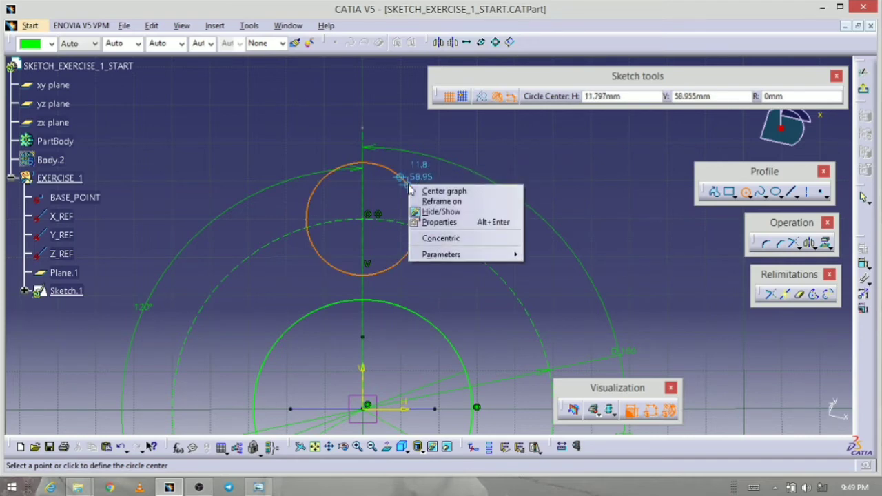
click(482, 239)
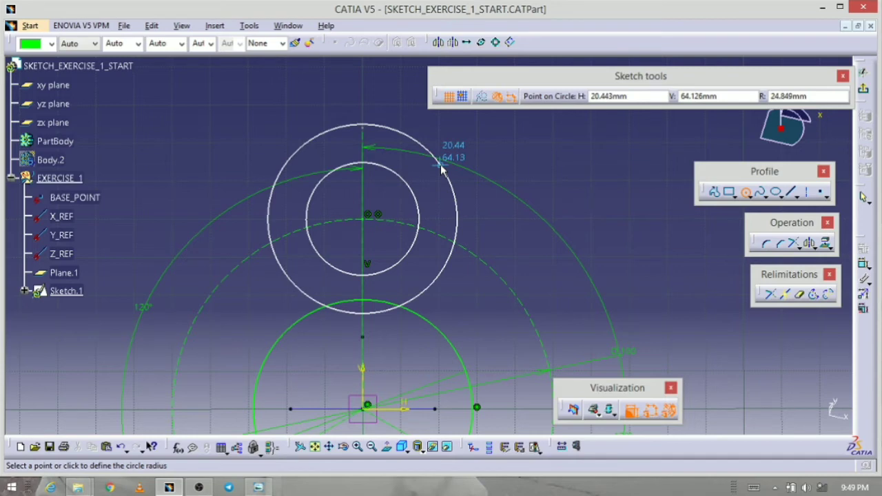
click(440, 164)
- Draw a circle about 15 mm in diameter where the lower-right 120° axis line crosses the 100 mm construction circle
mouse_move(557, 264)
middle_down()
mouse_move(510, 150)
mouse_move(516, 227)
middle_up()
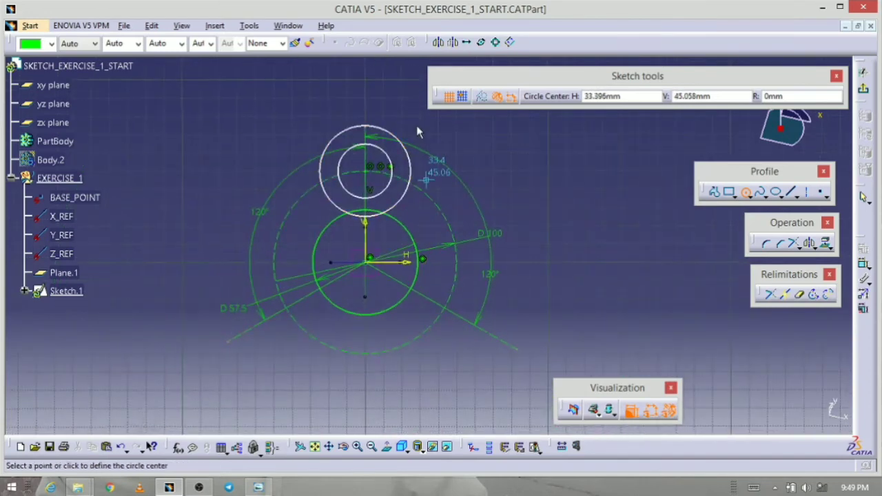
middle_drag(321, 261, 334, 232)
mouse_move(448, 260)
middle_down()
mouse_move(409, 230)
mouse_move(397, 272)
middle_up()
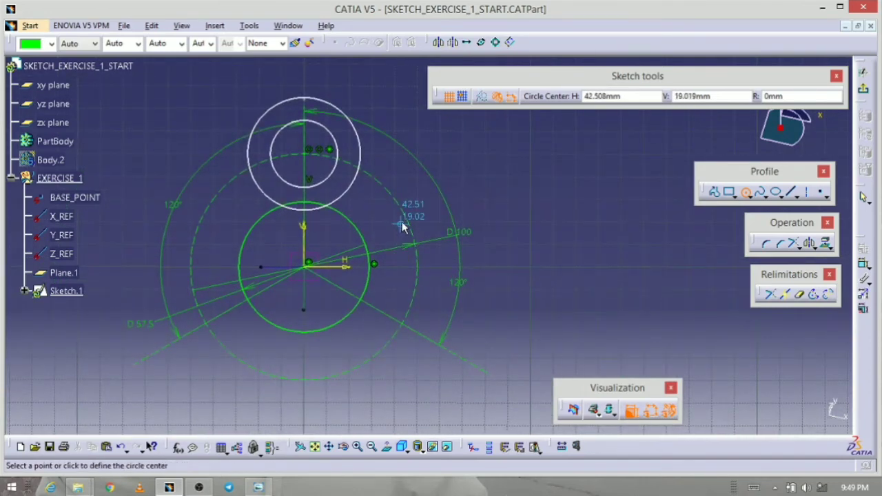
middle_drag(429, 263, 436, 205)
middle_drag(451, 244, 483, 186)
middle_drag(496, 245, 553, 218)
mouse_move(409, 322)
middle_down()
mouse_move(423, 358)
mouse_move(441, 323)
mouse_move(496, 296)
middle_up()
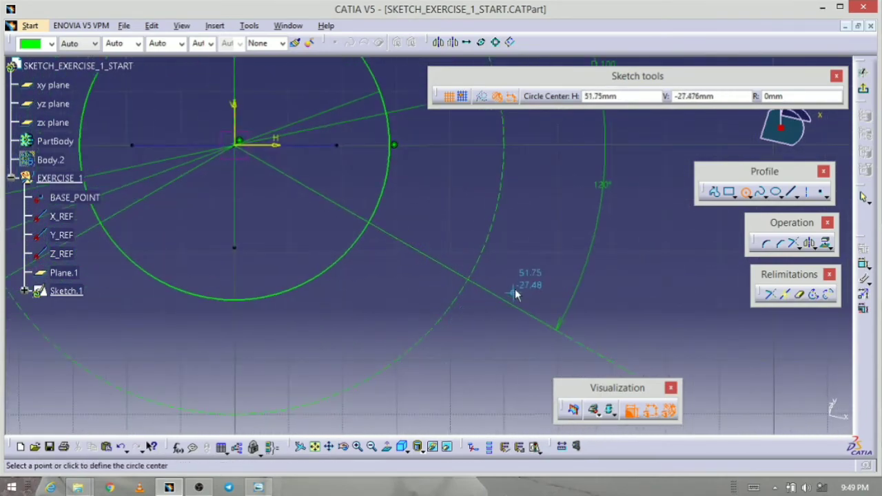
click(467, 279)
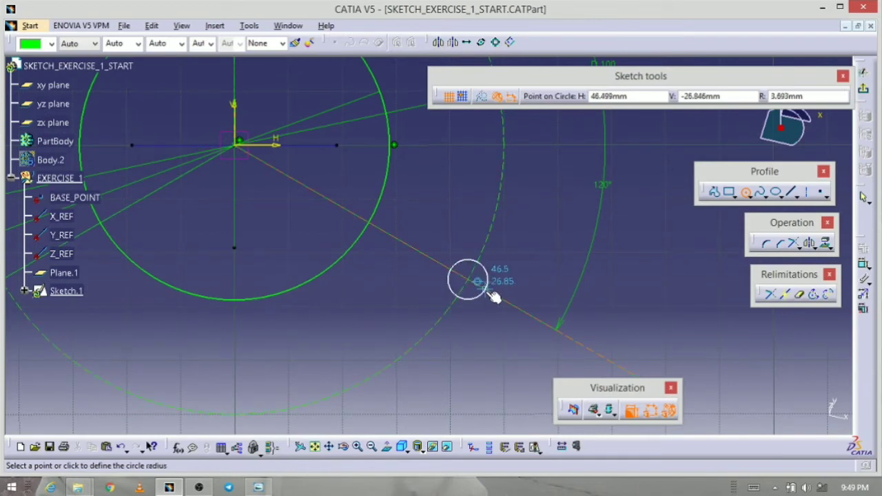
click(510, 297)
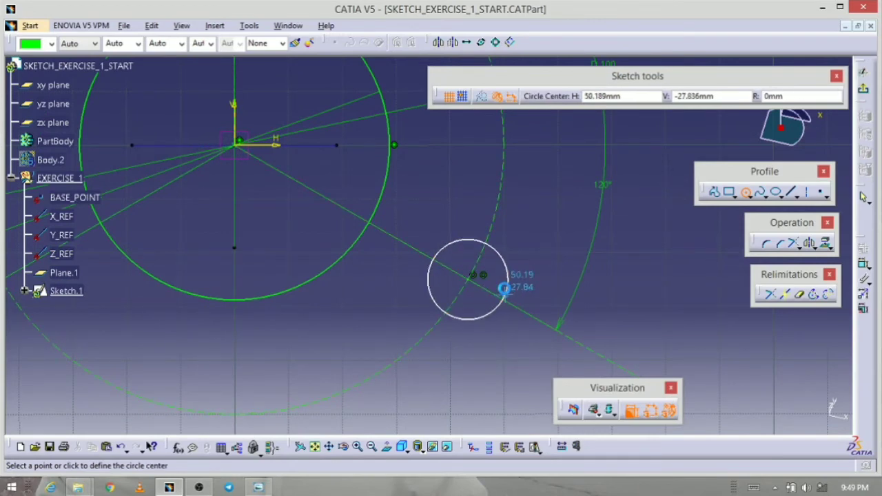
- Draw a circle about 22 mm in diameter around the lower-right circle, using the Concentric option for its centre
right_click(508, 277)
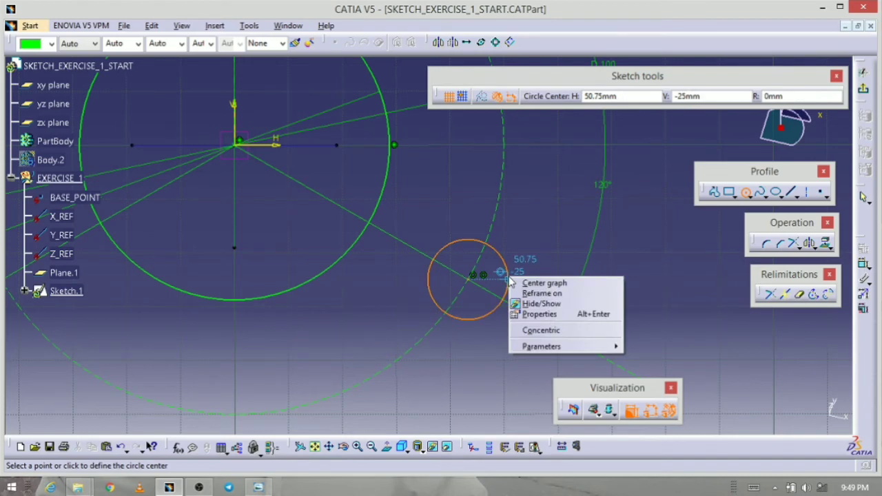
click(541, 330)
click(527, 294)
- Draw a circle about 15.5 mm in diameter where the lower-left 120° axis line crosses the 100 mm construction circle
mouse_move(303, 310)
middle_down()
mouse_move(502, 299)
mouse_move(509, 322)
middle_up()
middle_drag(301, 284, 444, 316)
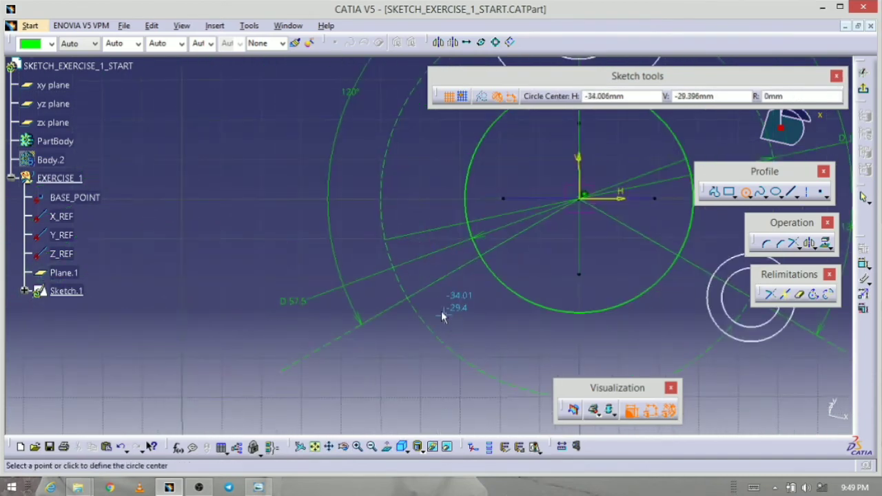
click(406, 298)
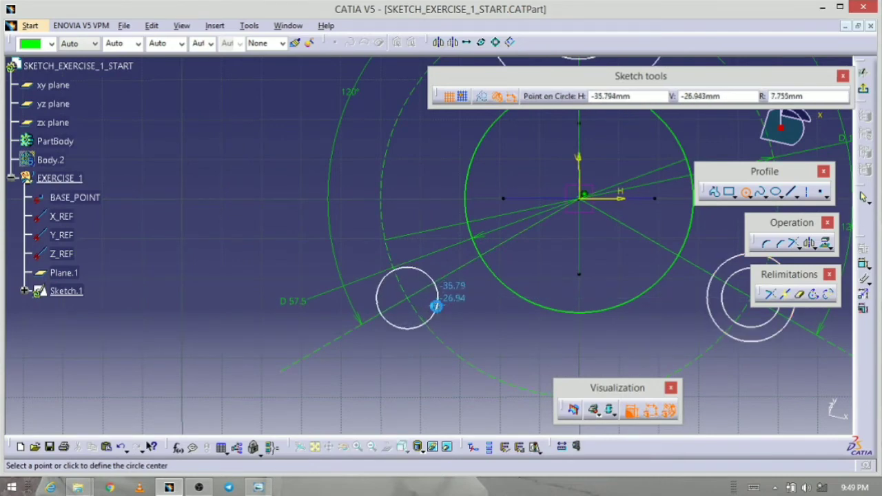
click(436, 306)
- Draw a circle about 24 mm in diameter around the lower-left circle using the Concentric option, and leave the Circle command
right_click(435, 307)
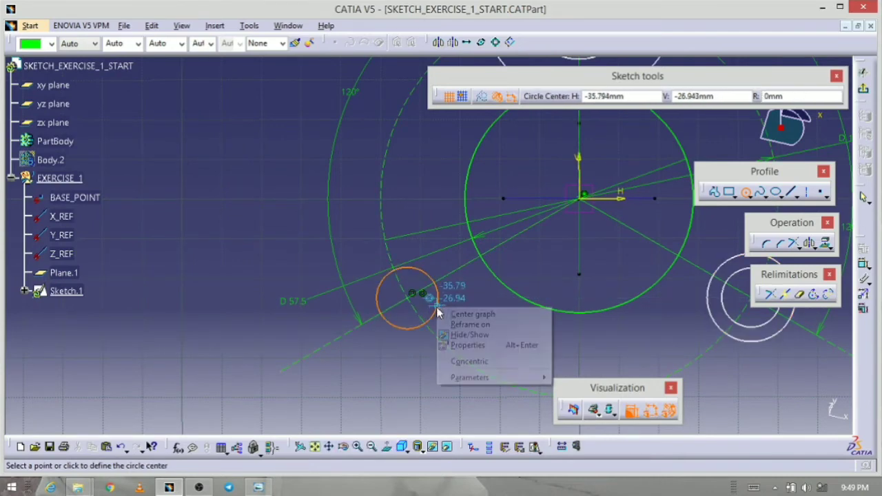
click(473, 361)
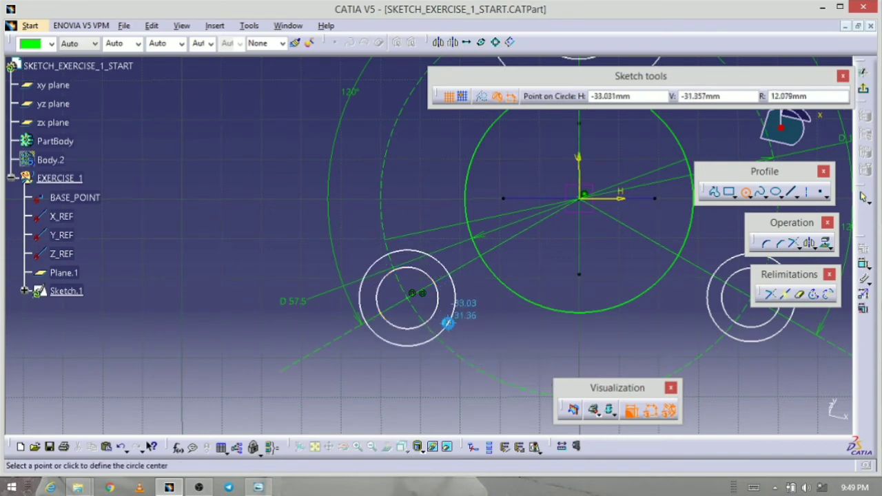
click(448, 323)
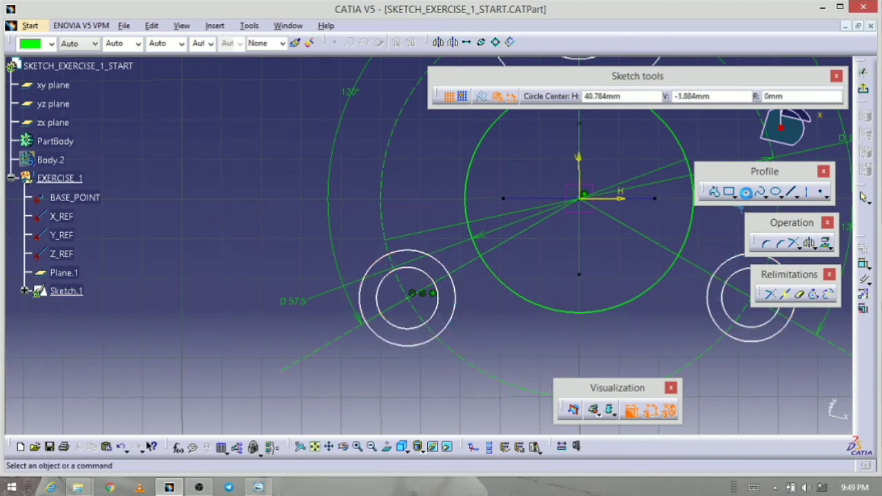
click(746, 193)
- Dimension the inner circle of the lower-right pair and set its diameter to 11 mm
mouse_move(565, 283)
middle_down()
mouse_move(222, 368)
mouse_move(266, 356)
mouse_move(294, 403)
mouse_move(258, 279)
mouse_move(335, 329)
mouse_move(394, 313)
middle_up()
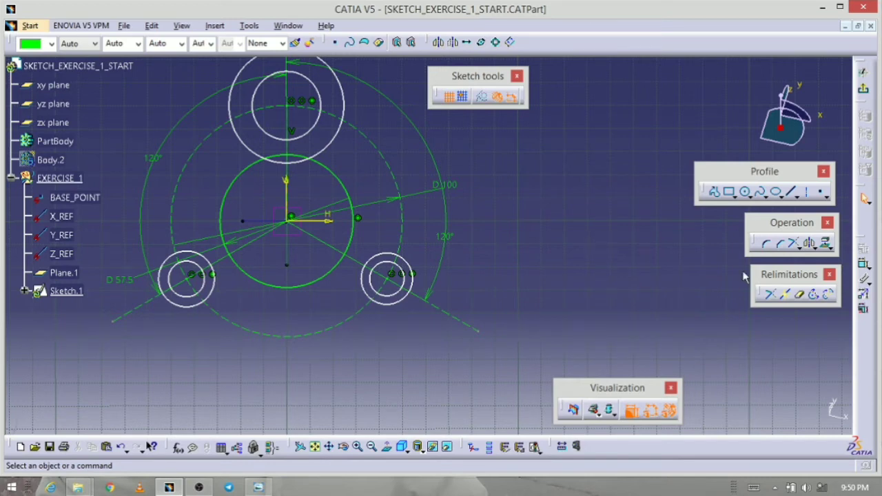
click(863, 267)
middle_drag(537, 325, 532, 263)
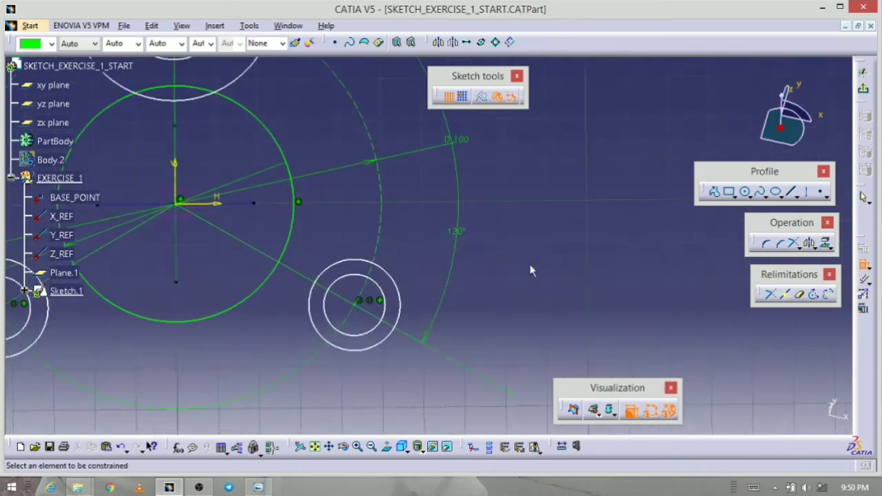
double_click(384, 302)
drag(497, 268, 444, 266)
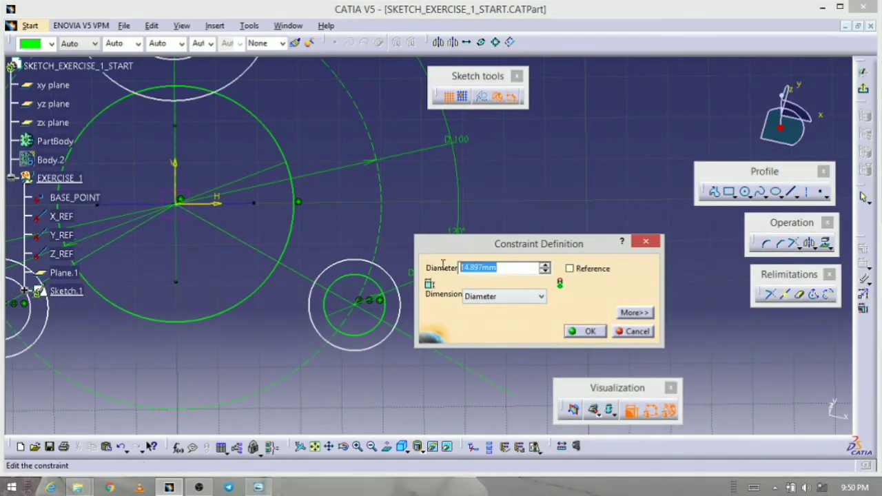
text(15)
click(590, 332)
- Dimension the outer circle of the lower-right pair as a radius and set it to 11 mm
click(400, 302)
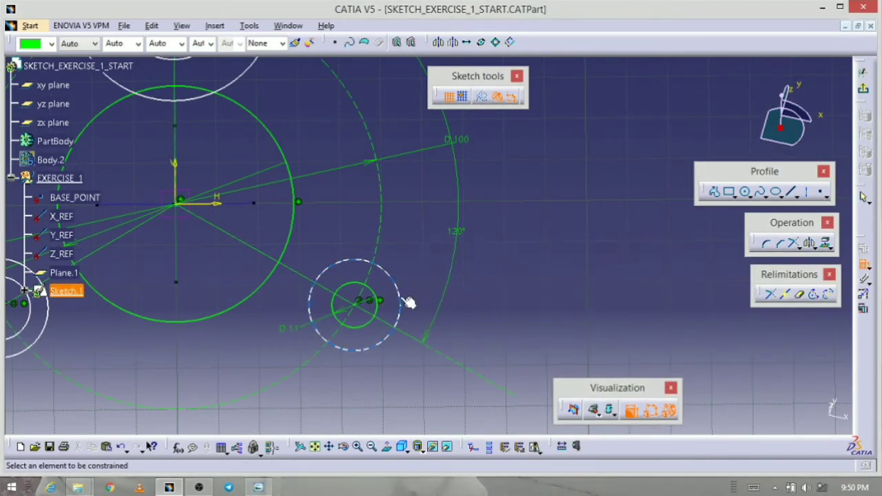
click(415, 270)
double_click(421, 263)
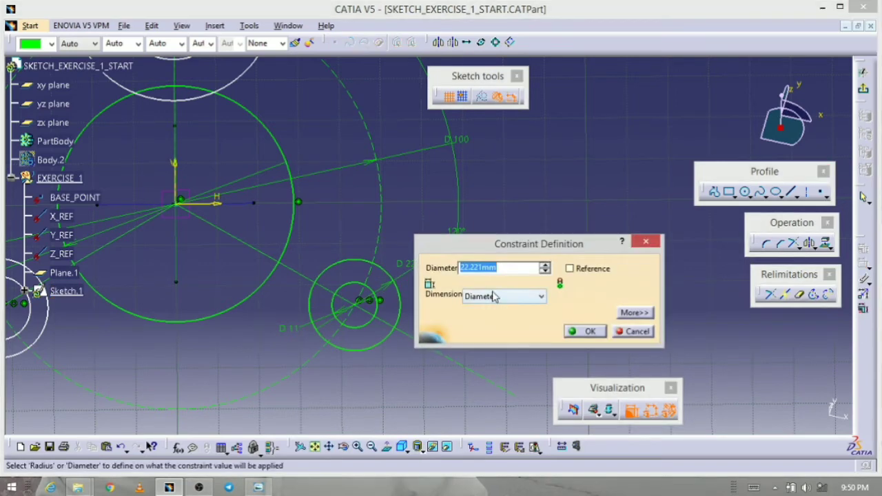
click(510, 297)
click(482, 306)
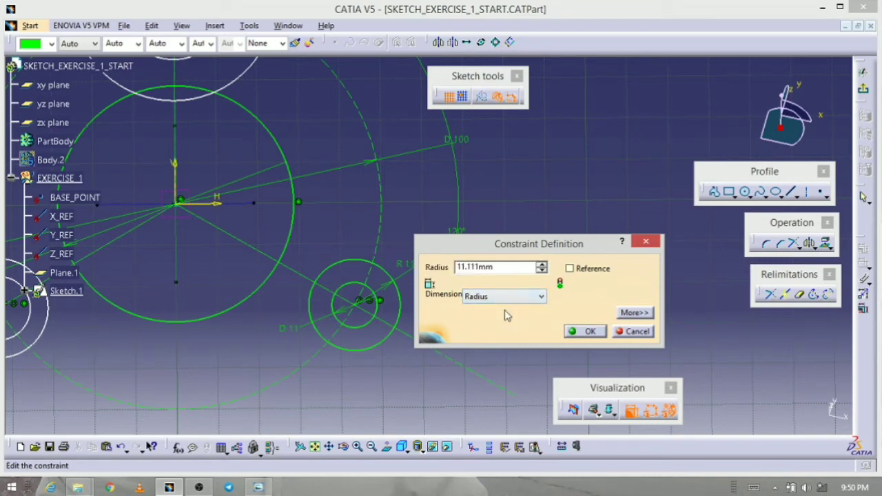
drag(499, 269, 417, 270)
text(7.5)
click(593, 332)
- Dimension the inner circle of the lower-left pair as a radius and set it to 11 mm
mouse_move(378, 341)
middle_down()
mouse_move(494, 299)
mouse_move(494, 338)
middle_up()
middle_drag(234, 349, 343, 379)
middle_drag(415, 352, 285, 366)
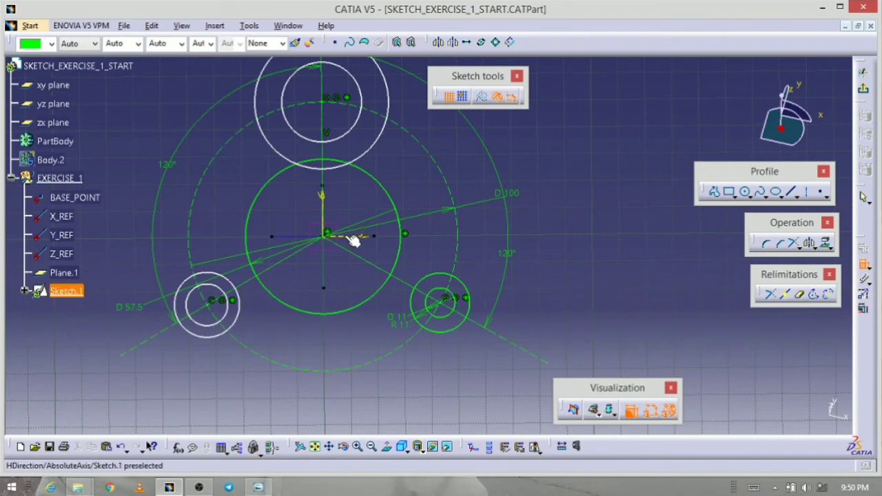
mouse_move(323, 310)
middle_down()
mouse_move(338, 290)
mouse_move(388, 307)
mouse_move(368, 351)
mouse_move(451, 289)
mouse_move(455, 295)
mouse_move(481, 279)
middle_up()
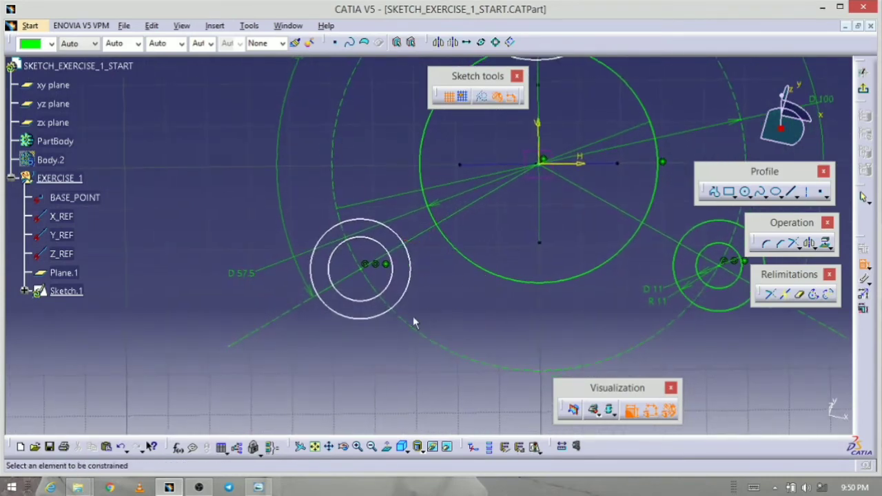
click(369, 302)
click(313, 341)
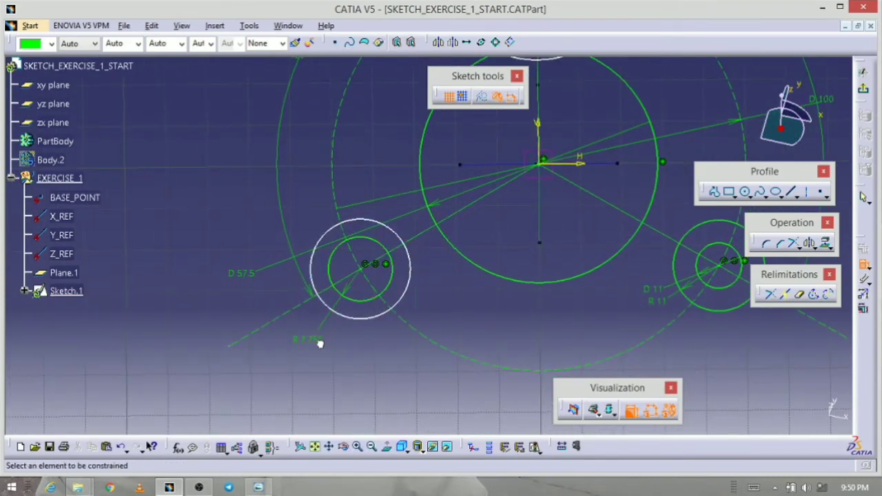
double_click(315, 339)
click(484, 299)
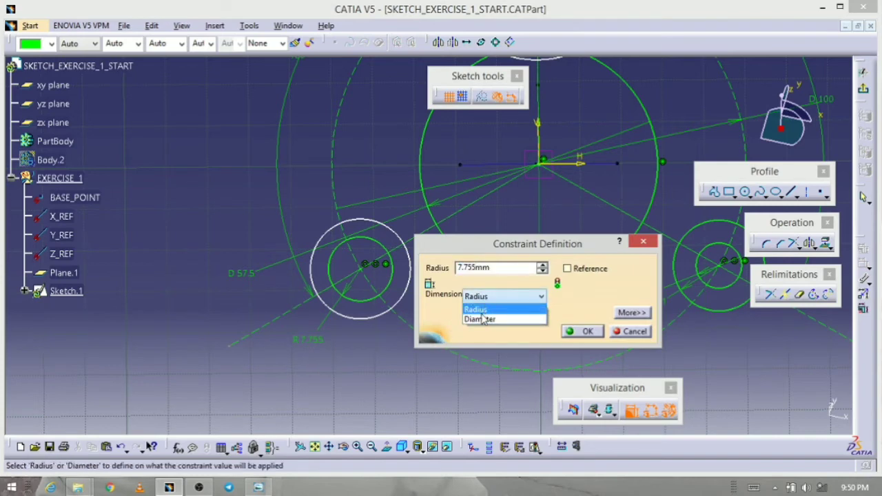
click(482, 298)
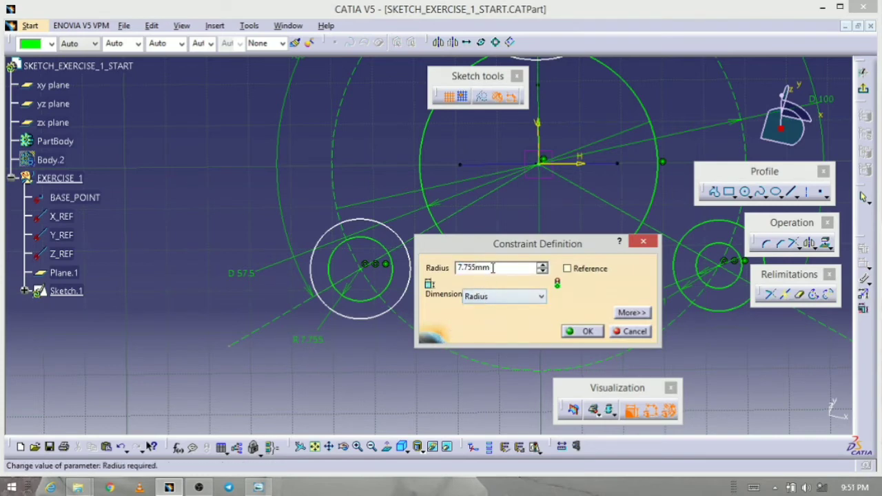
text(11)
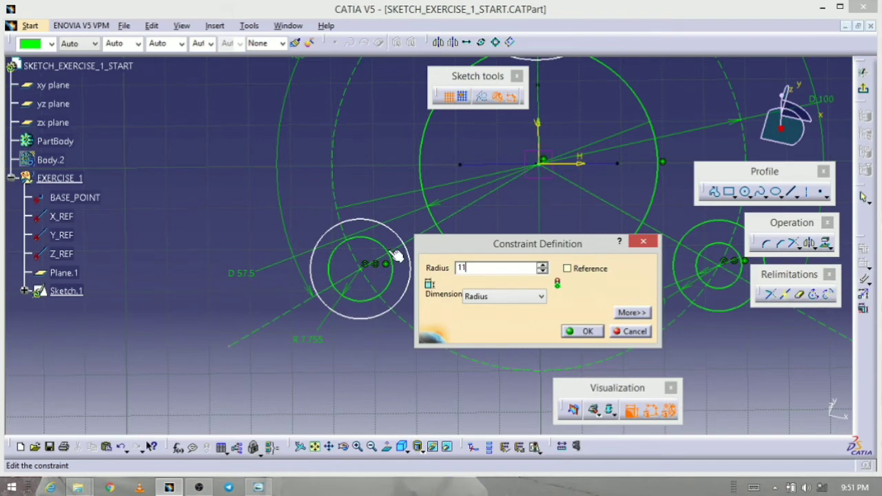
key(Return)
- Dimension the outer circle of the lower-left pair as a diameter and set it to 11 mm
click(411, 261)
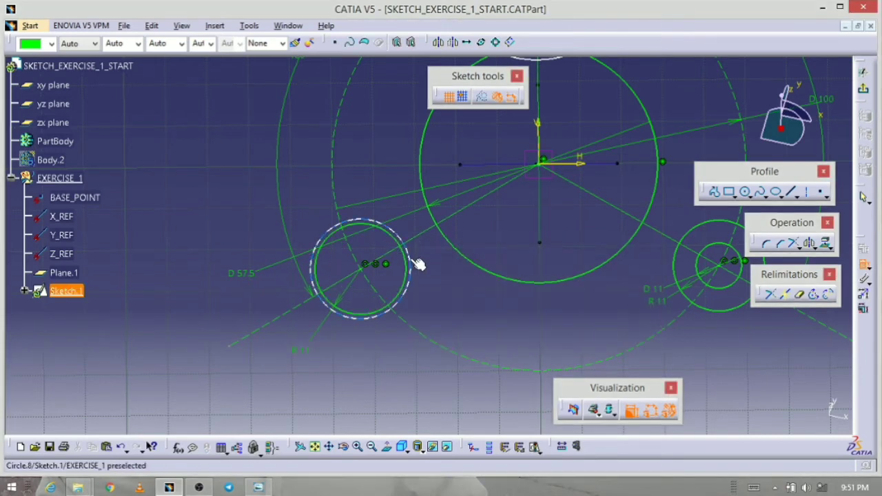
click(455, 306)
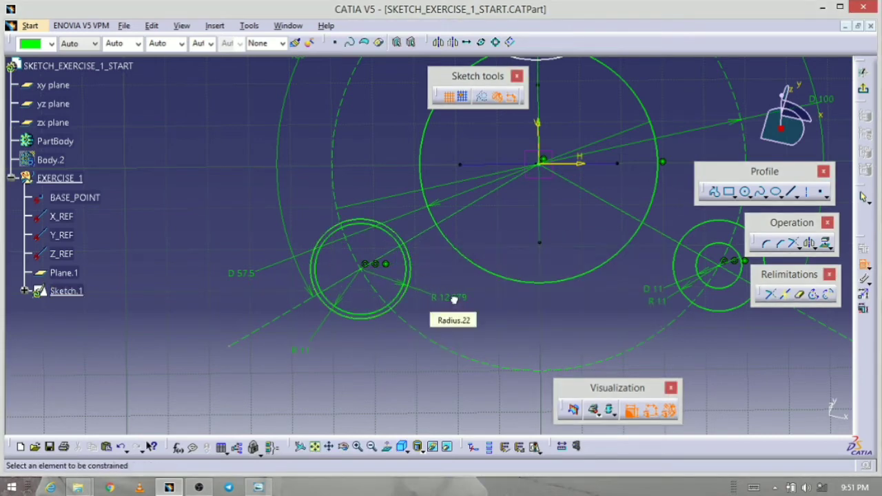
double_click(453, 299)
click(482, 296)
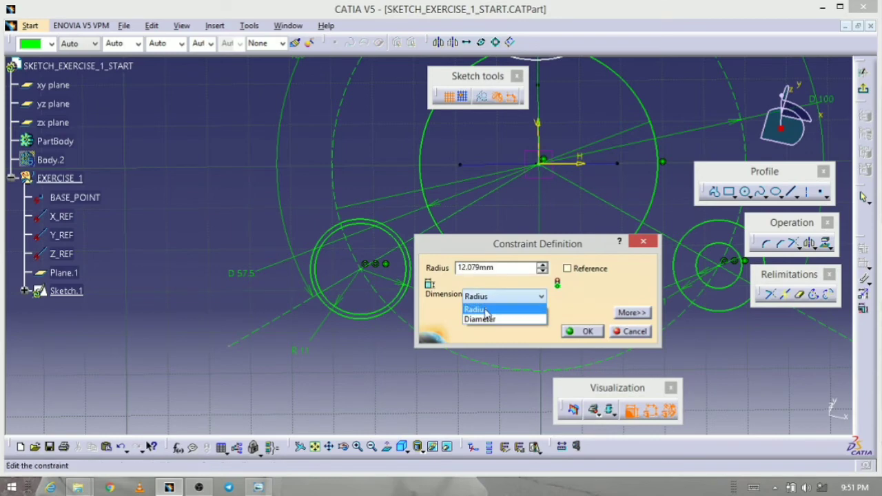
click(482, 316)
drag(497, 266, 422, 265)
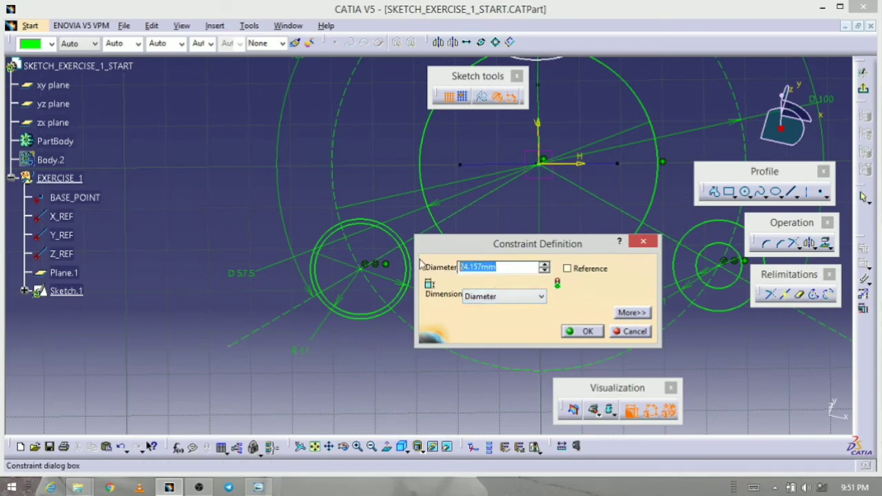
text(11)
key(Return)
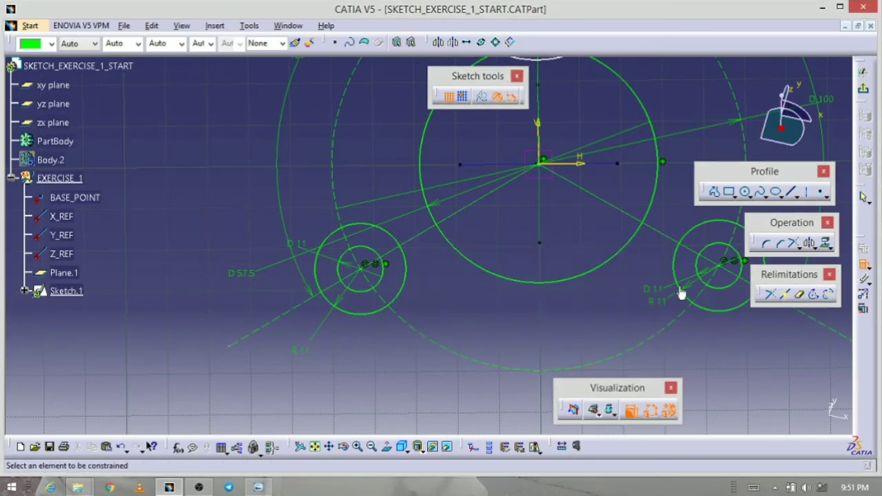
- Dimension the inner circle of the top pair and set its diameter to 11 mm
middle_drag(587, 264, 515, 489)
middle_drag(500, 260, 455, 394)
click(484, 302)
click(500, 289)
double_click(499, 282)
text(11)
key(Return)
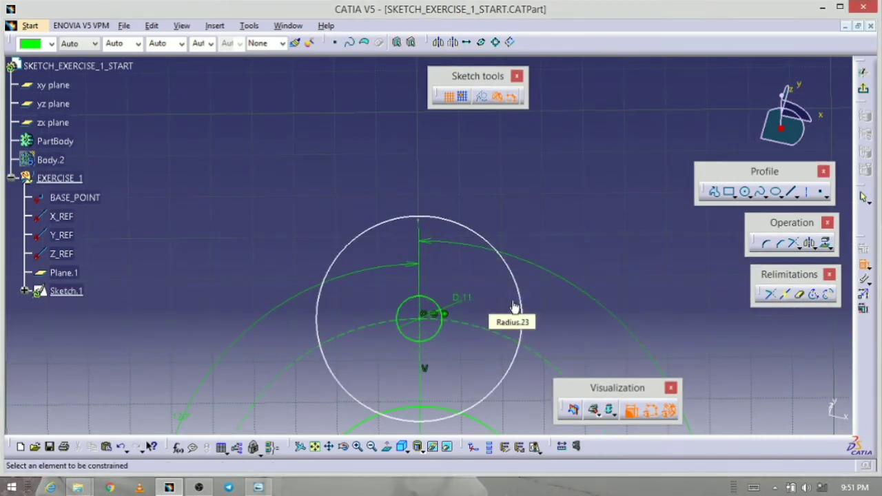
- Dimension the outer circle of the top pair as a radius and set it to 11 mm
click(522, 287)
click(537, 299)
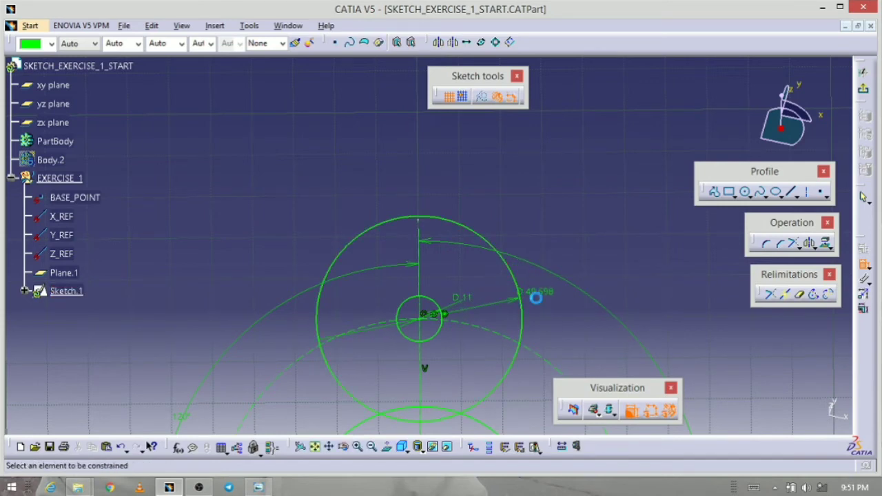
double_click(538, 294)
click(501, 296)
click(482, 309)
double_click(485, 267)
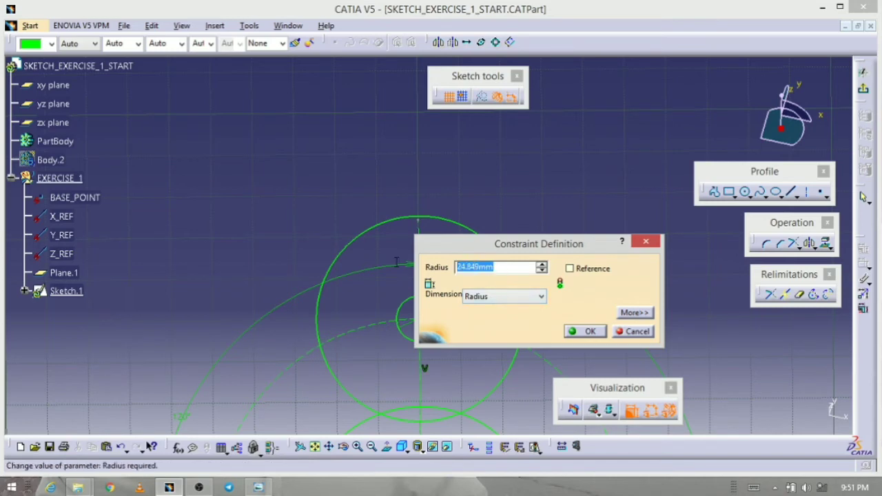
text(15)
click(584, 331)
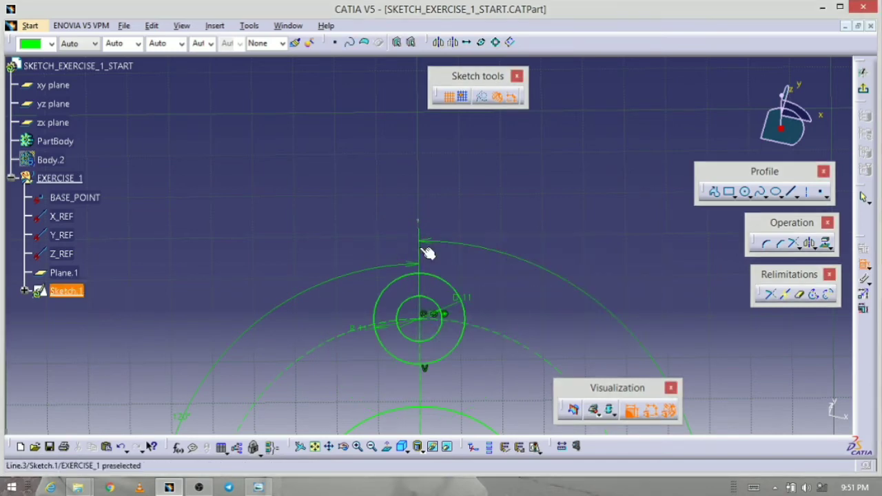
- Check the outer arcs in the reference image SKETCH_EXERCISE_1_END_NEW.jpg and, back in CATIA, detach the Circle tools as a floating set
mouse_move(563, 321)
middle_down()
mouse_move(524, 147)
mouse_move(526, 377)
mouse_move(420, 365)
middle_up()
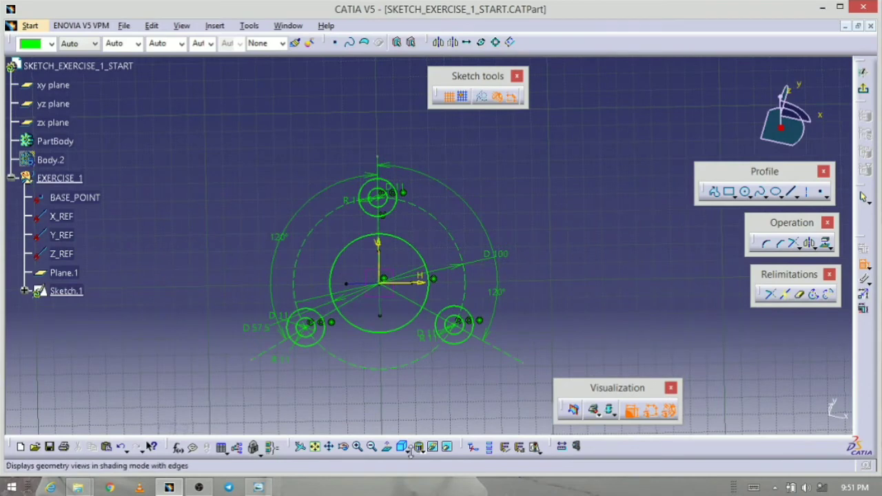
mouse_move(403, 432)
middle_down()
mouse_move(392, 464)
mouse_move(384, 427)
mouse_move(405, 380)
mouse_move(427, 385)
middle_up()
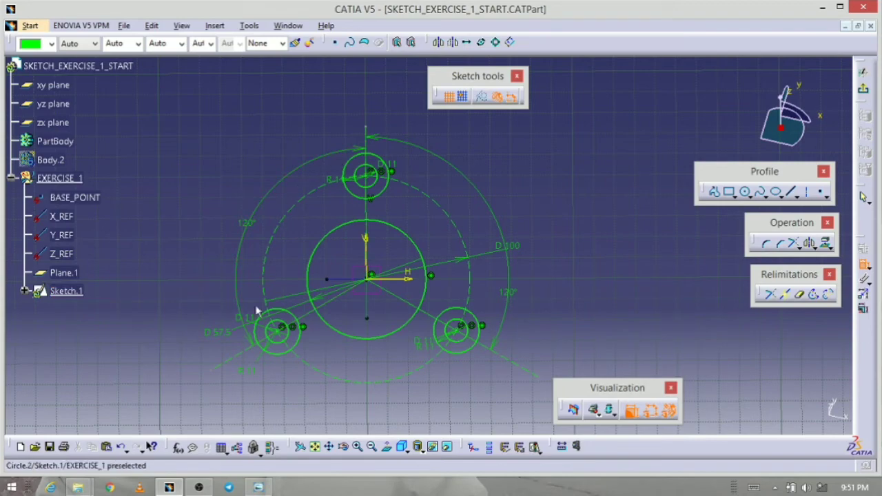
click(258, 490)
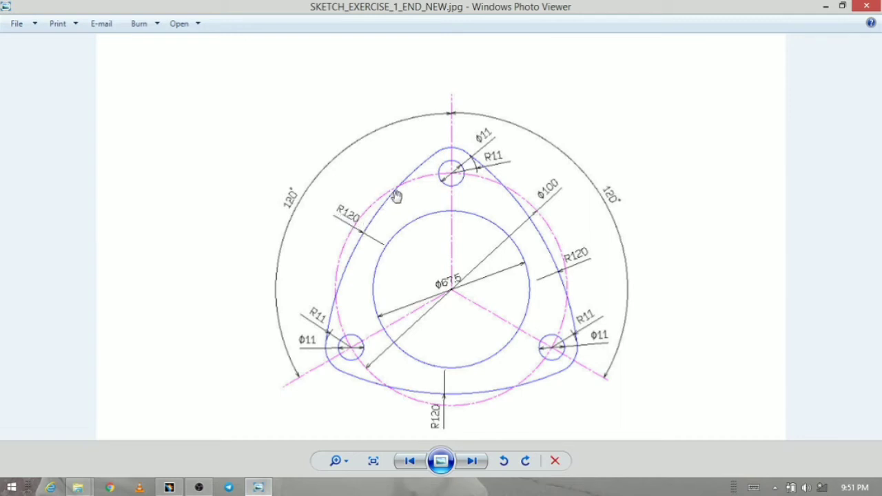
click(272, 488)
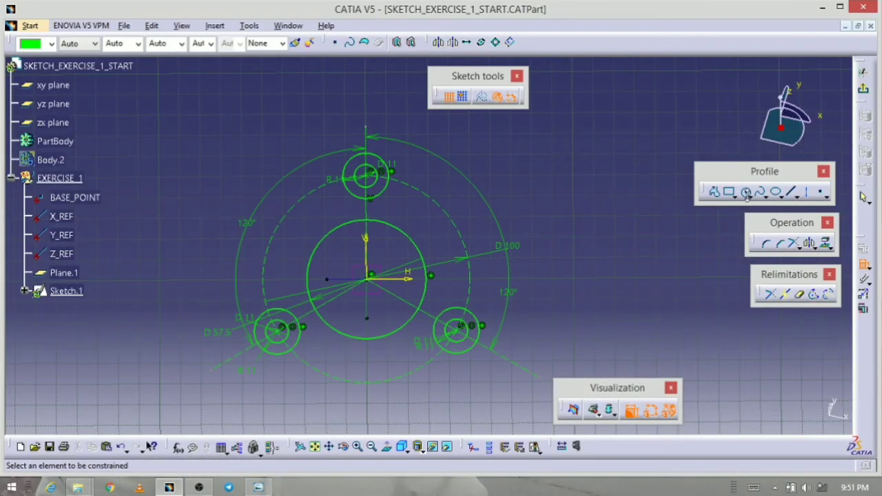
click(750, 196)
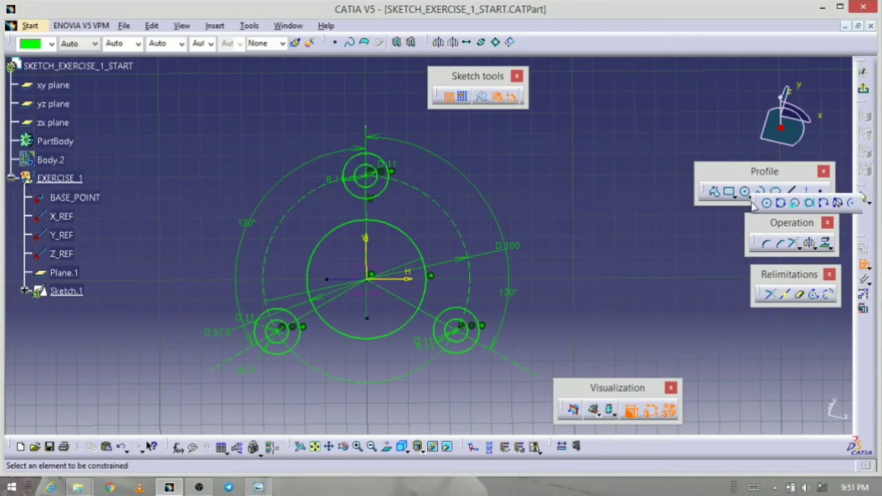
drag(755, 207, 634, 156)
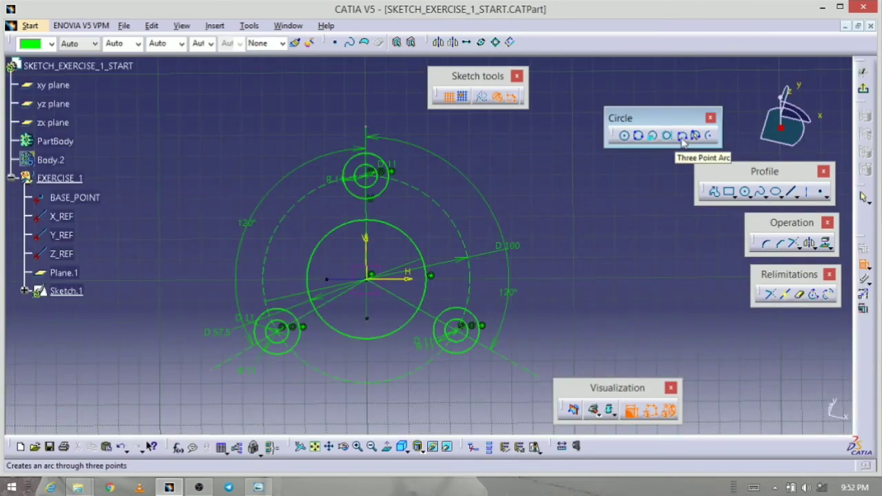
- Draw a Three Point Arc of about 82.5 mm radius from below the lower-left circles, around the left side, to just past the top circles
click(682, 140)
middle_drag(409, 344, 456, 334)
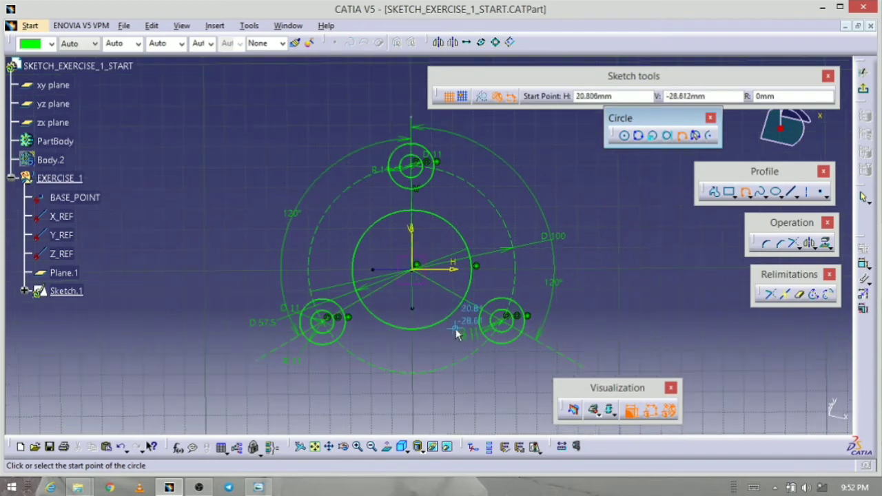
mouse_move(345, 427)
middle_down()
mouse_move(306, 400)
mouse_move(293, 404)
middle_up()
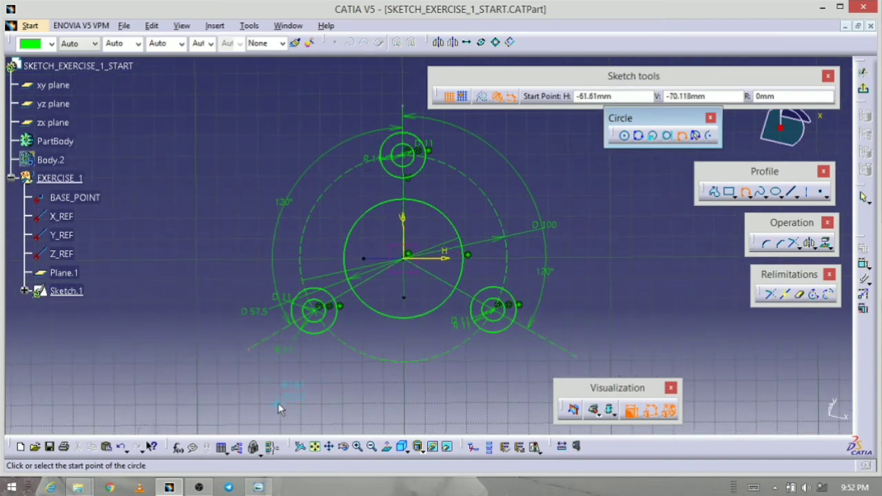
click(271, 412)
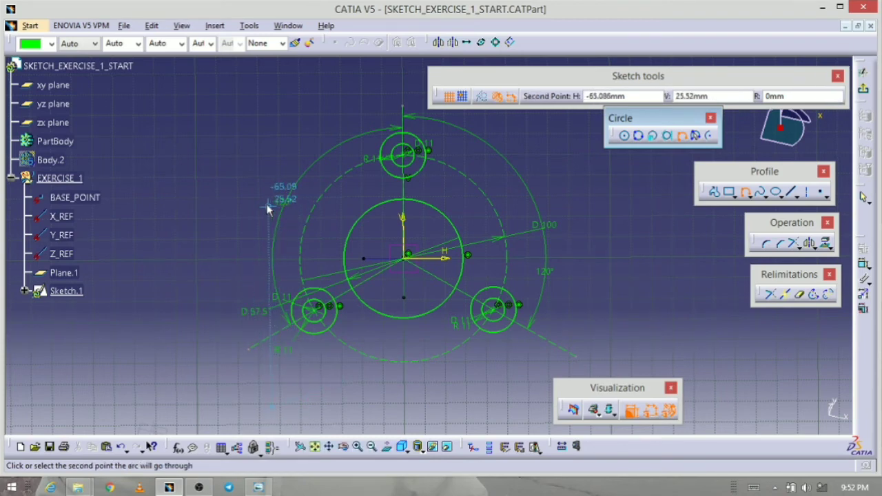
click(295, 201)
mouse_move(401, 143)
middle_down()
mouse_move(319, 215)
mouse_move(373, 215)
mouse_move(407, 150)
mouse_move(405, 126)
middle_up()
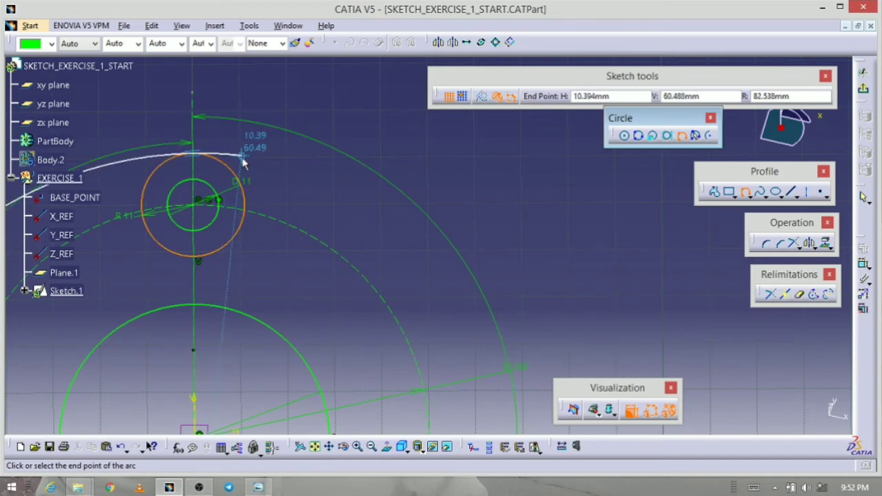
click(243, 160)
- Apply a Tangency constraint between the new arc and the outer circle of the lower-left pair
mouse_move(319, 185)
middle_down()
mouse_move(412, 141)
mouse_move(405, 224)
mouse_move(348, 224)
middle_up()
mouse_move(307, 334)
middle_down()
mouse_move(339, 305)
mouse_move(336, 289)
middle_up()
mouse_move(304, 319)
middle_down()
mouse_move(350, 333)
mouse_move(361, 304)
middle_up()
mouse_move(247, 308)
middle_down()
mouse_move(269, 321)
mouse_move(289, 310)
middle_up()
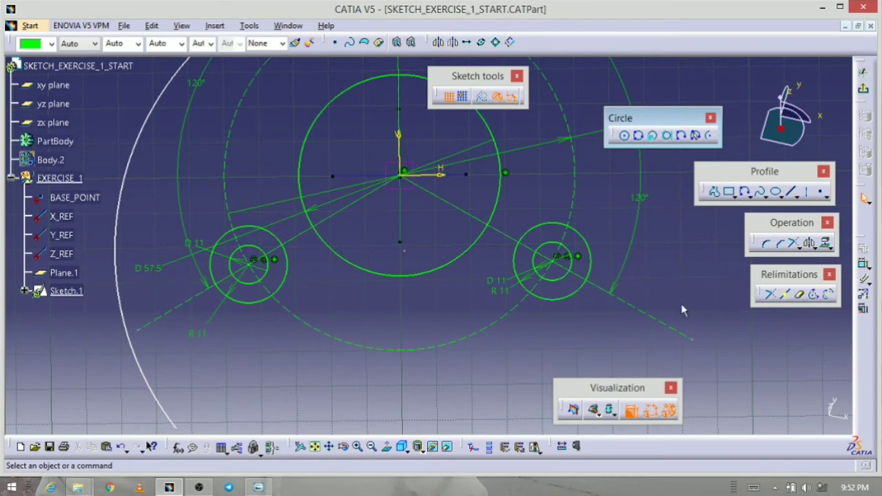
click(128, 322)
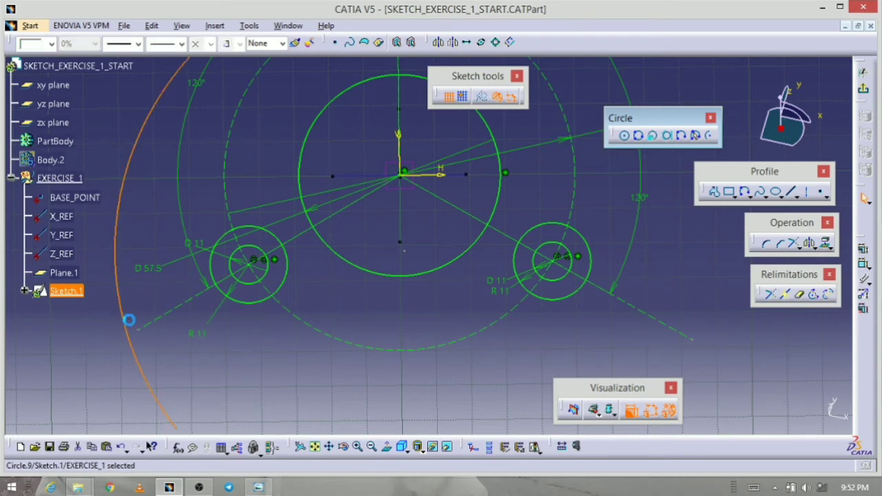
ctrl+click(219, 273)
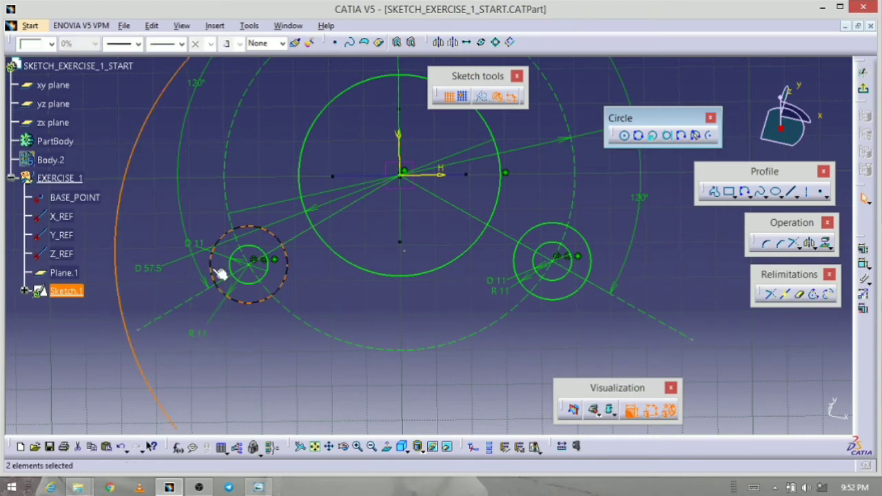
click(864, 254)
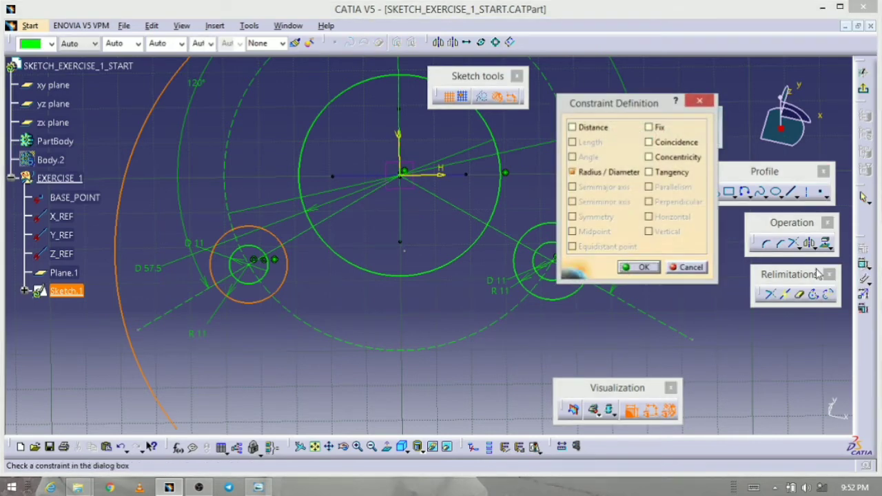
click(650, 173)
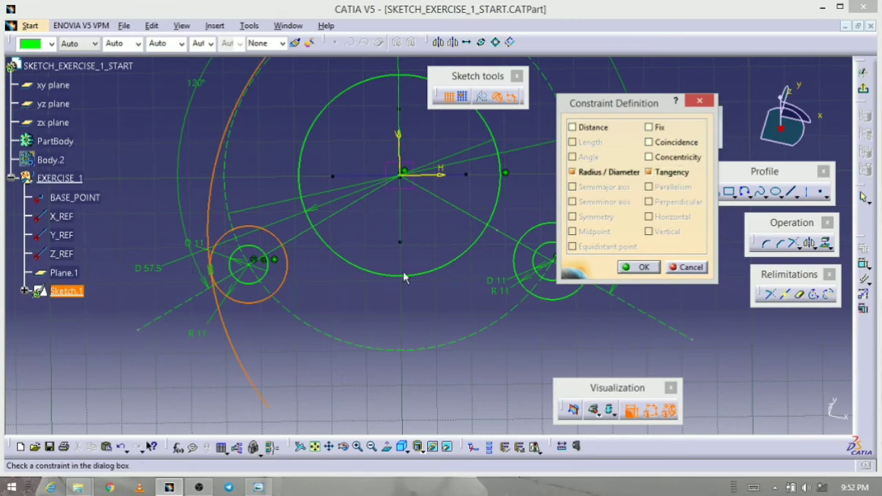
middle_drag(242, 172, 171, 299)
middle_drag(262, 292, 284, 168)
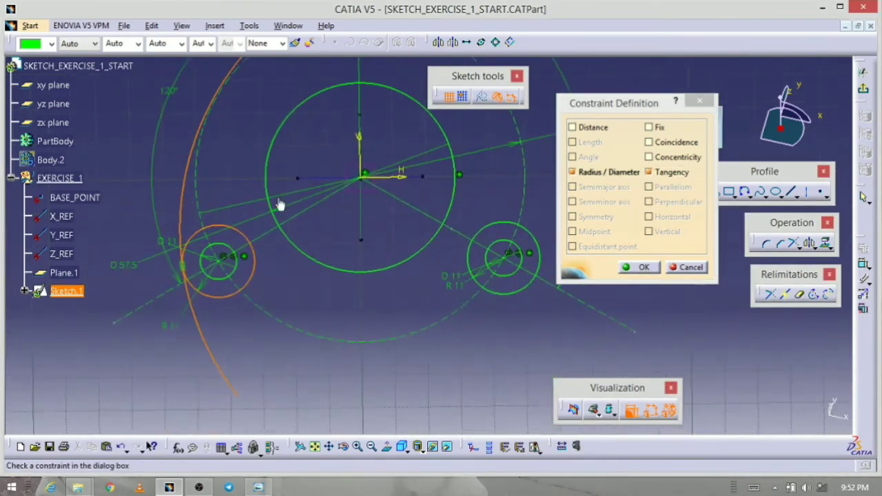
middle_drag(203, 229, 161, 364)
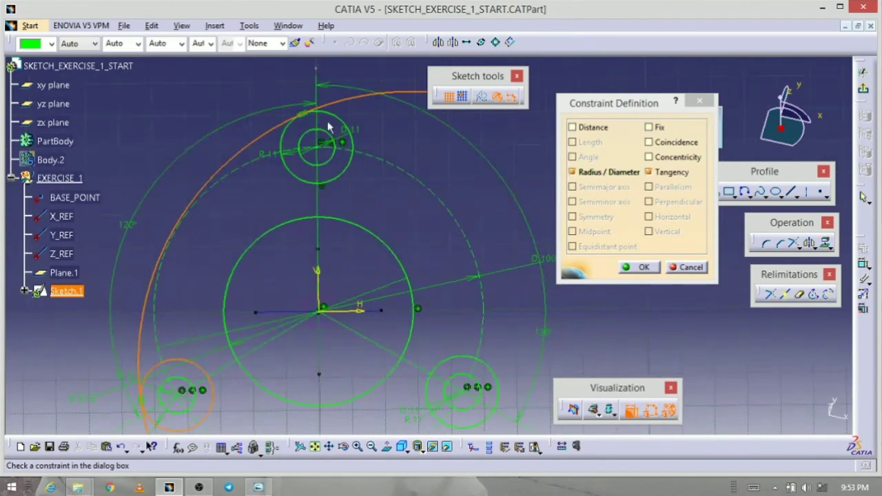
middle_drag(309, 112, 306, 97)
click(641, 266)
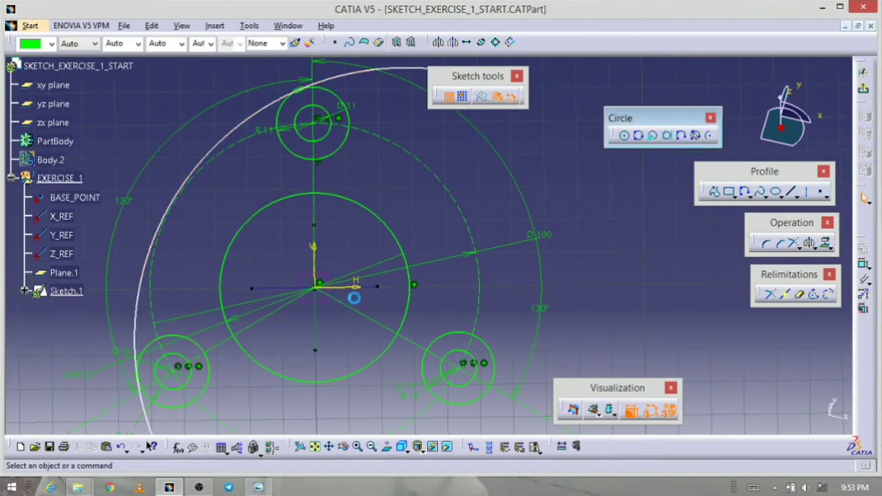
- Dimension the left side arc's radius and set it to 120 mm
middle_drag(374, 305, 388, 289)
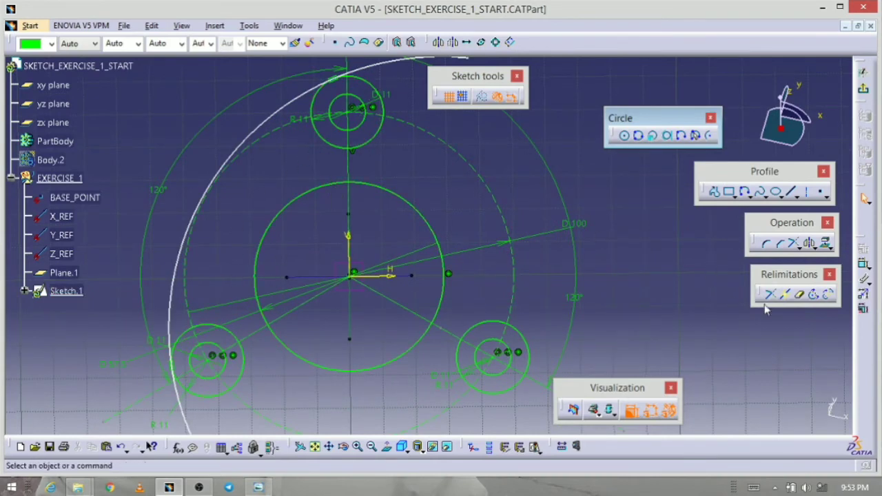
click(864, 266)
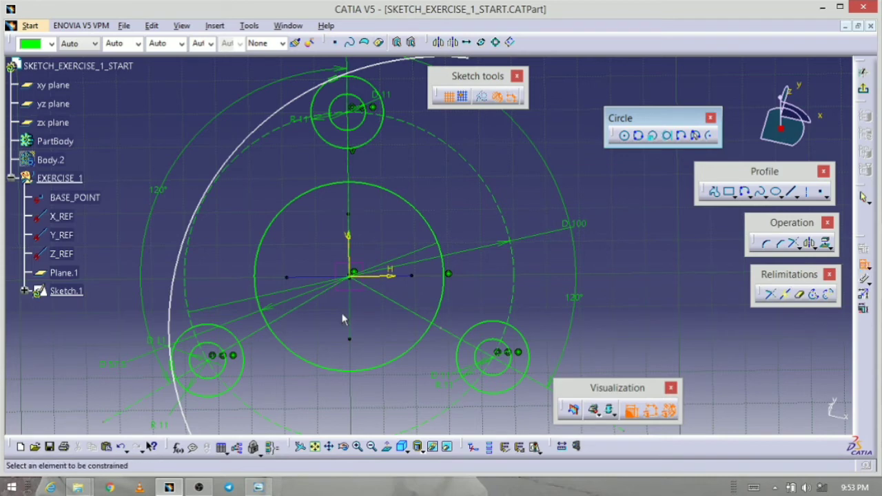
click(239, 157)
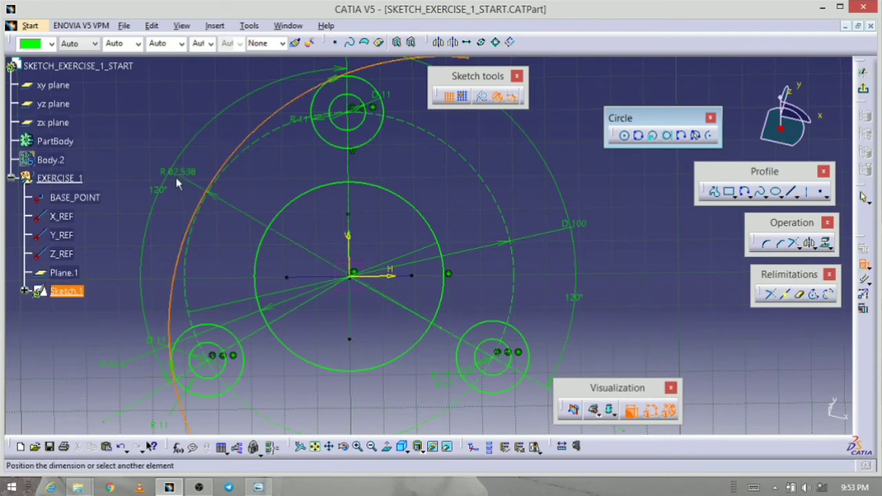
click(133, 145)
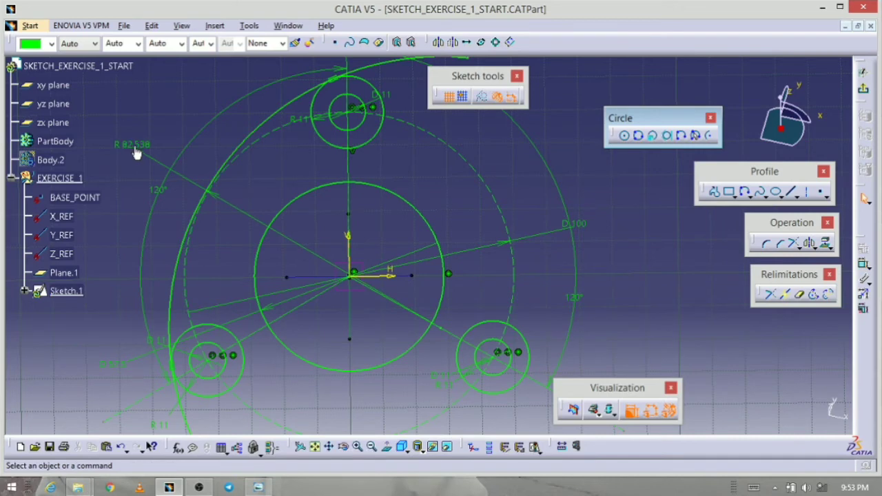
double_click(135, 144)
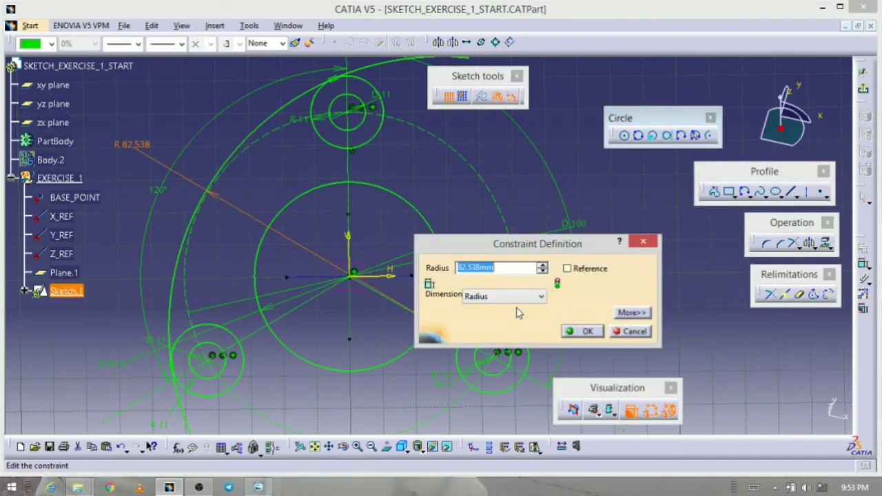
text(120)
key(Return)
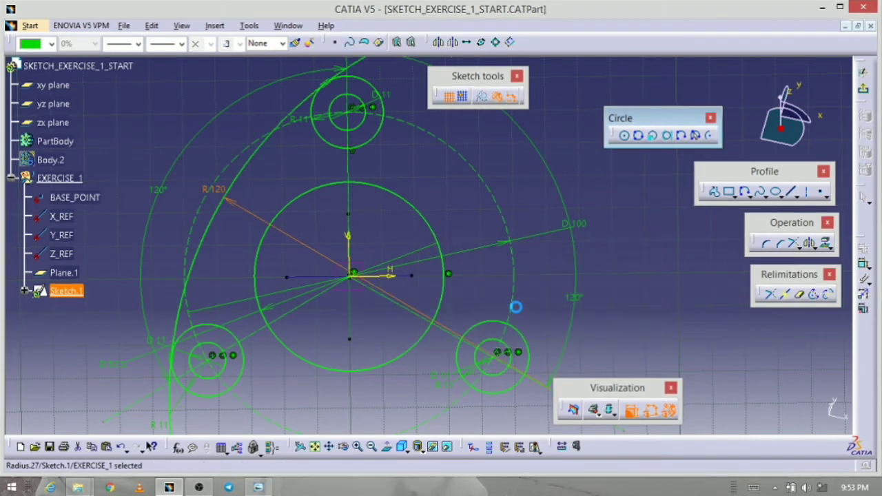
mouse_move(260, 306)
middle_down()
mouse_move(458, 390)
mouse_move(418, 392)
mouse_move(409, 401)
mouse_move(412, 351)
middle_up()
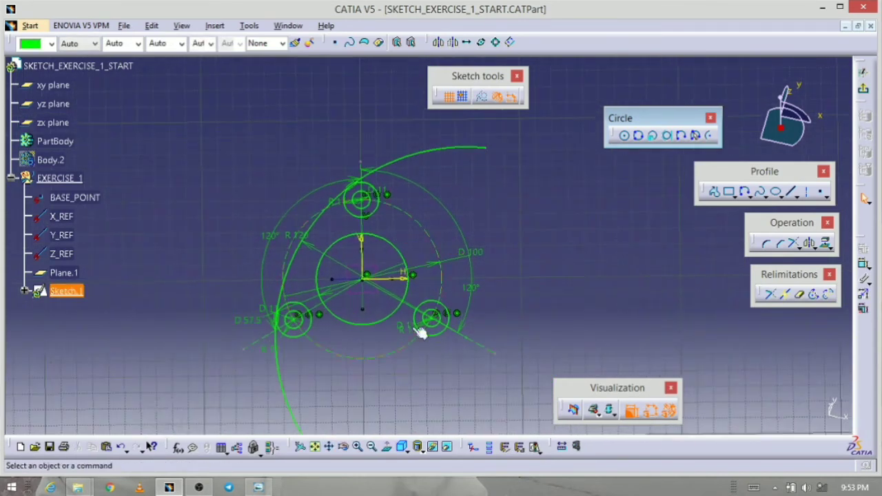
mouse_move(492, 271)
middle_down()
mouse_move(440, 368)
mouse_move(544, 290)
middle_up()
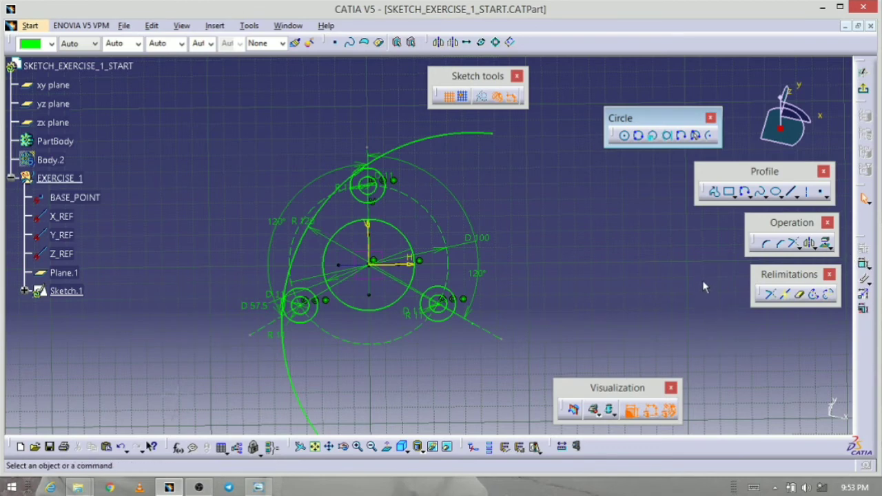
- Draw a Three Point Arc from outside the lower-left circles, passing below the sketch, to just past the lower-right circles
click(745, 193)
mouse_move(528, 346)
middle_down()
mouse_move(584, 307)
mouse_move(649, 230)
middle_up()
middle_drag(460, 334, 484, 297)
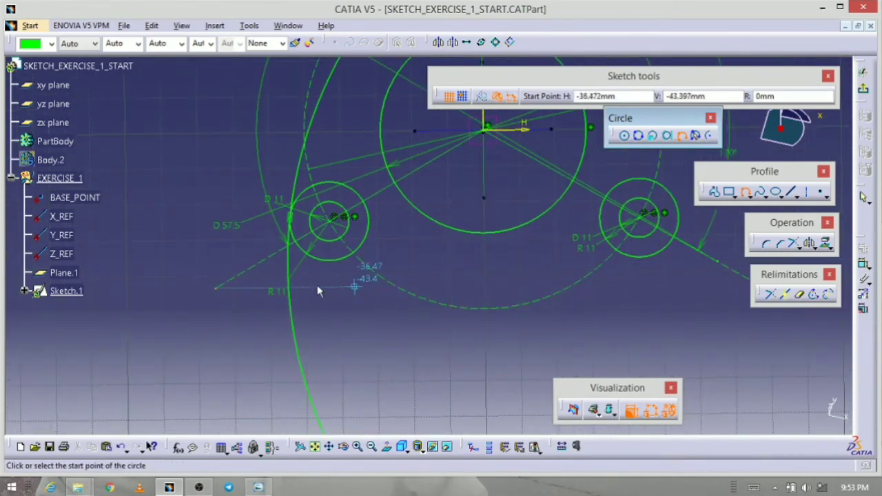
click(202, 259)
click(431, 320)
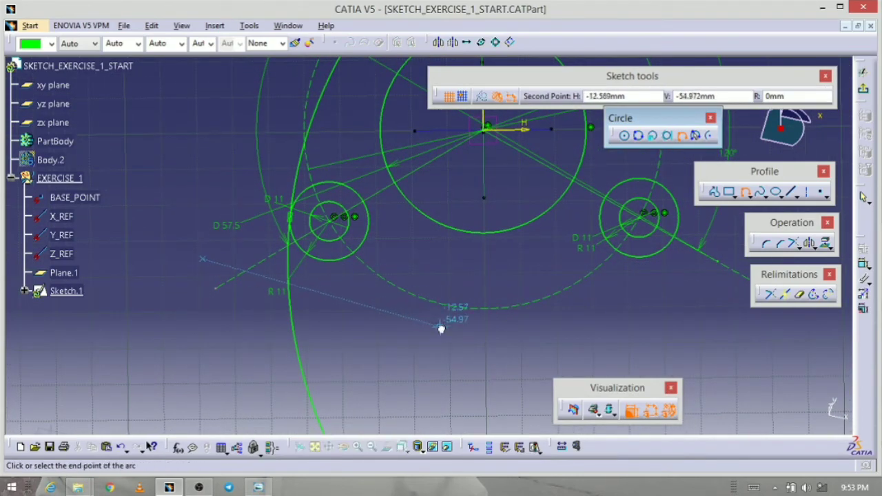
click(686, 231)
mouse_move(557, 335)
middle_down()
mouse_move(270, 277)
mouse_move(421, 419)
mouse_move(422, 431)
middle_up()
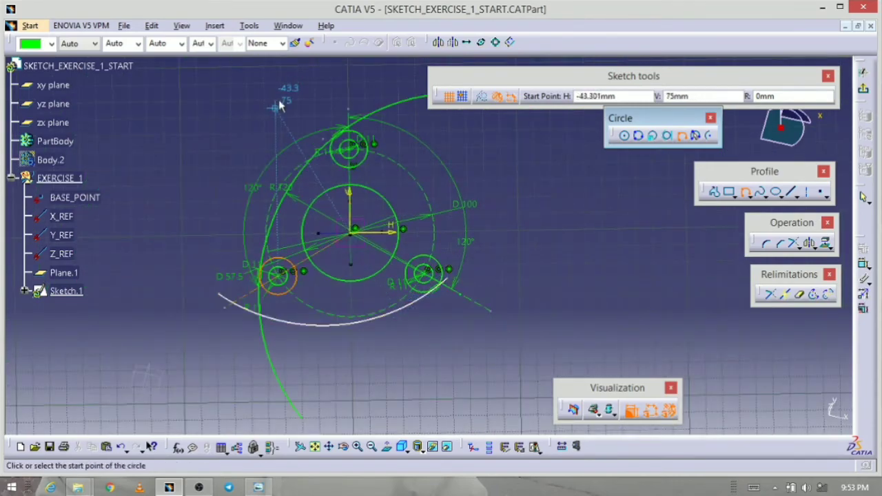
- Draw a Three Point Arc of about 88.7 mm radius from upper left of the top circles, around the right side, to below the lower-right circles
click(232, 118)
click(419, 172)
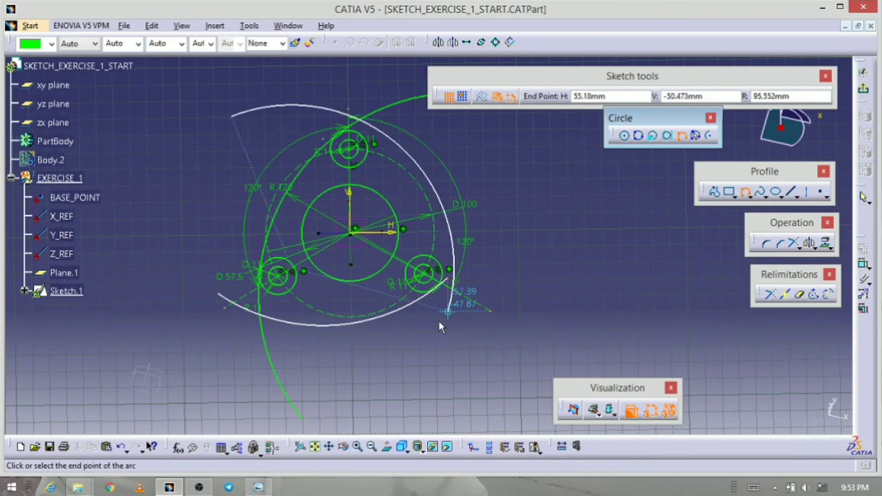
ctrl+middle_drag(441, 325, 474, 279)
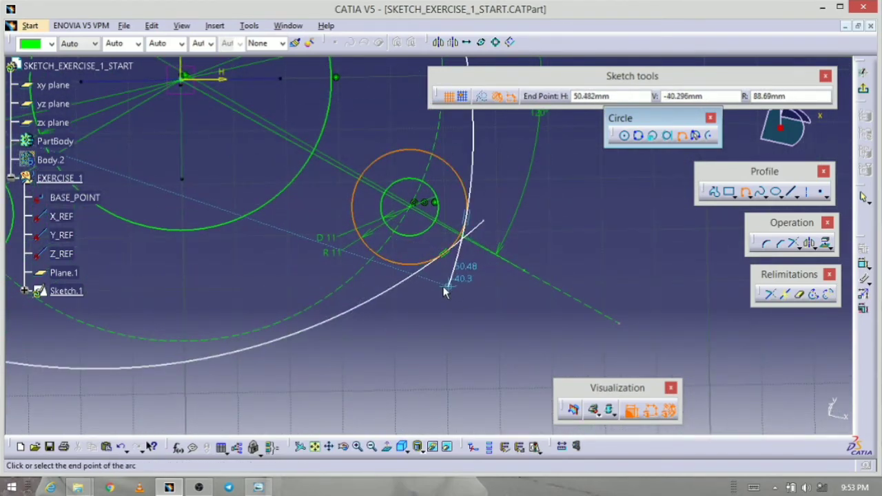
click(444, 290)
click(438, 329)
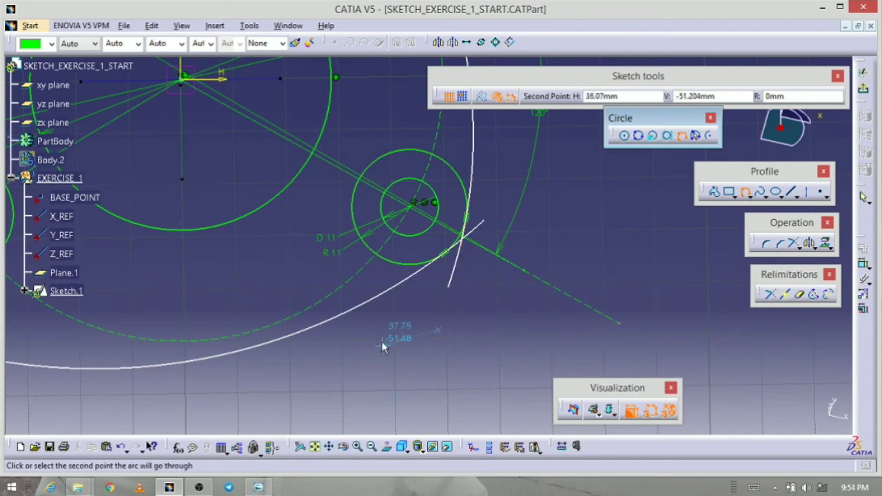
key(Escape)
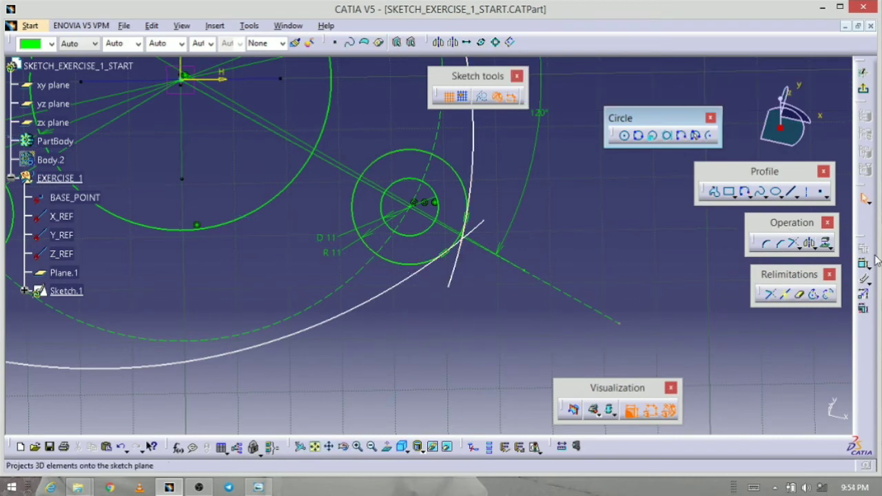
- Apply a Tangency constraint between the right side arc and the outer circle of the top pair
mouse_move(361, 322)
middle_down()
mouse_move(295, 356)
mouse_move(309, 388)
mouse_move(327, 370)
middle_up()
mouse_move(352, 232)
middle_down()
mouse_move(366, 282)
mouse_move(416, 284)
mouse_move(404, 319)
mouse_move(403, 303)
middle_up()
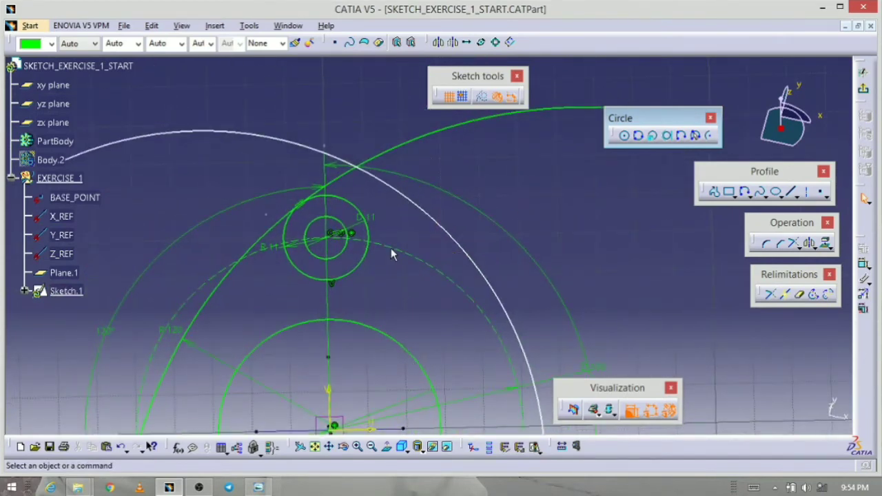
click(363, 212)
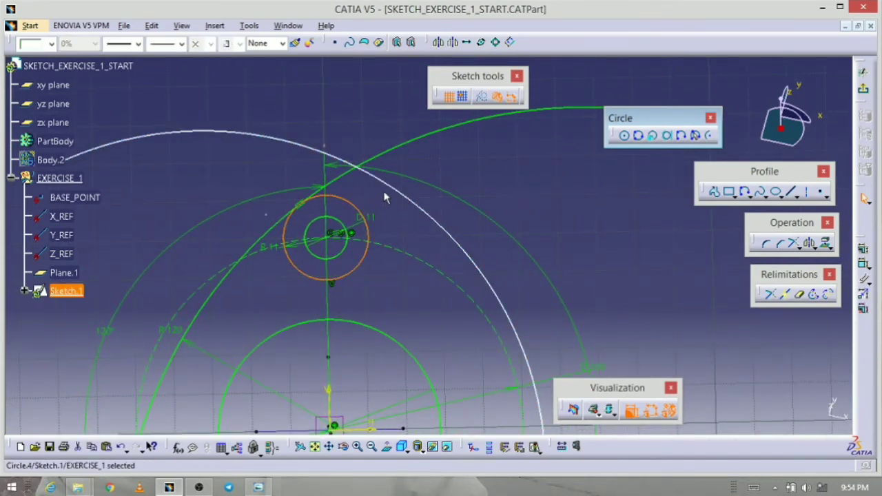
ctrl+click(401, 193)
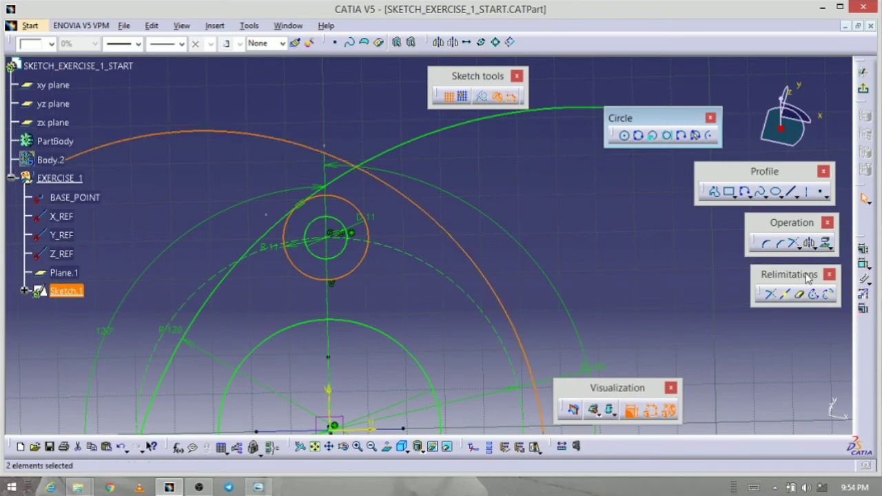
click(862, 252)
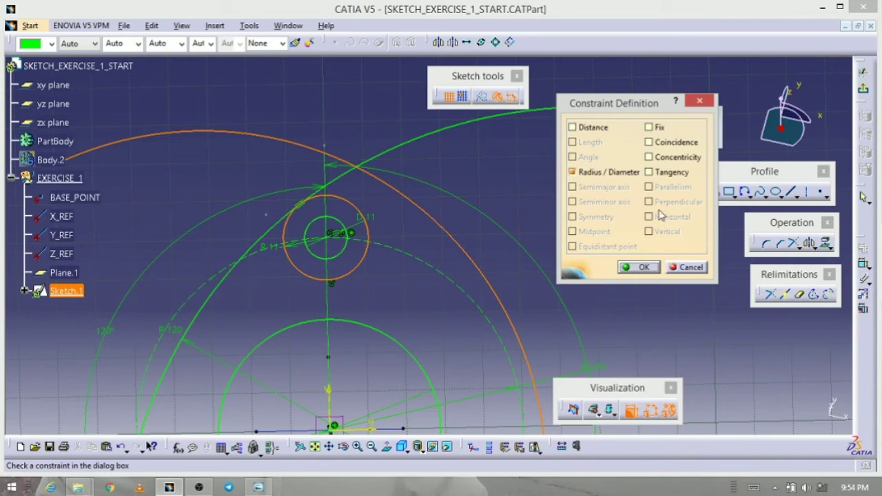
click(649, 172)
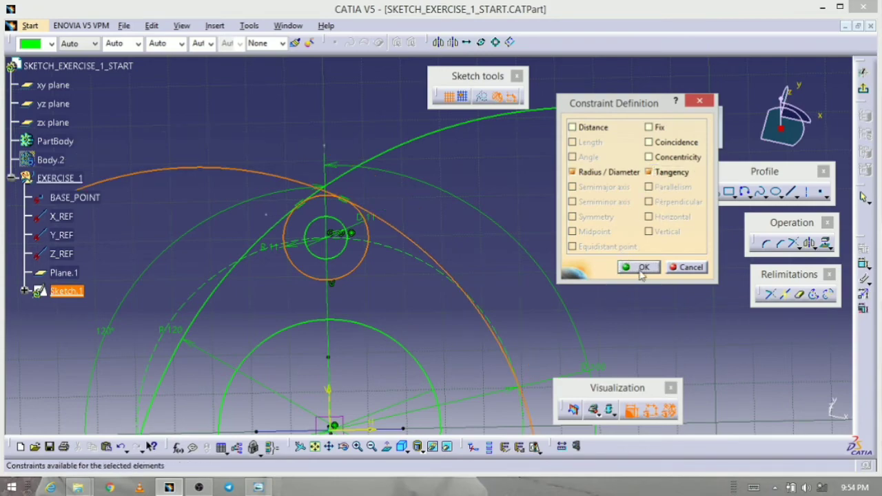
click(636, 268)
- Apply a Tangency constraint between the bottom arc and the outer circle of the lower-left pair
mouse_move(524, 234)
middle_down()
mouse_move(497, 216)
mouse_move(535, 158)
middle_up()
mouse_move(436, 324)
middle_down()
mouse_move(462, 291)
mouse_move(460, 231)
middle_up()
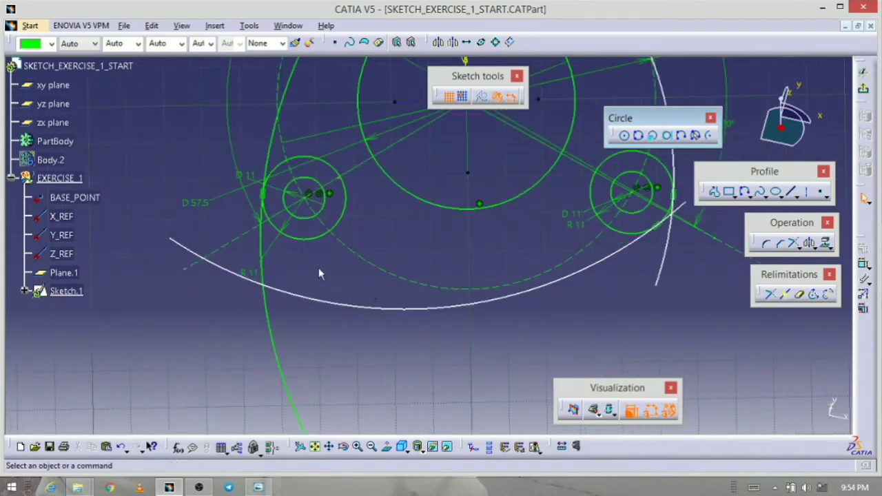
click(299, 239)
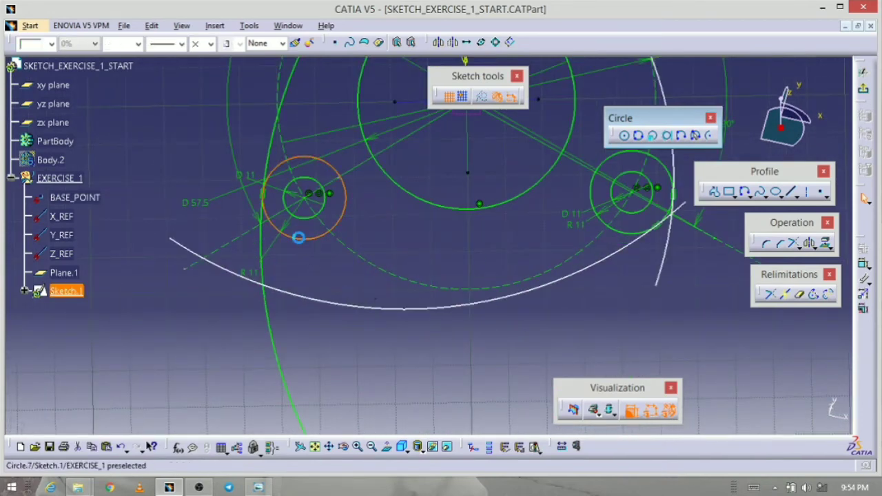
ctrl+click(310, 303)
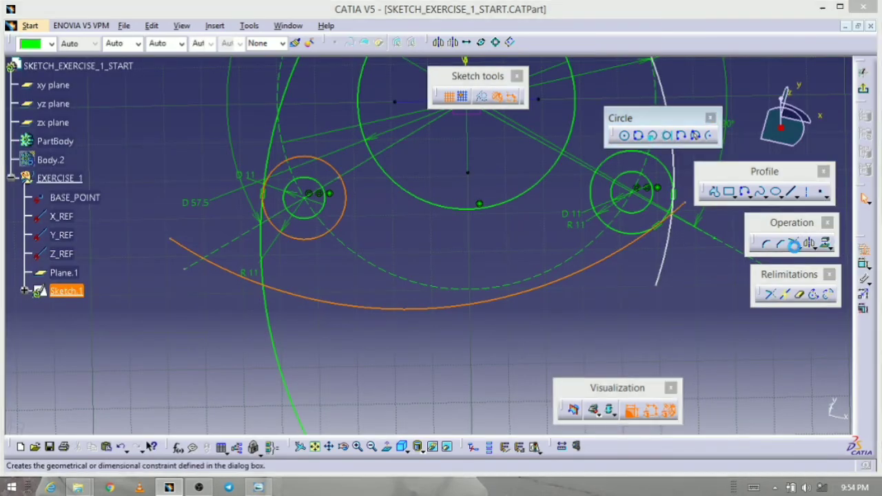
click(862, 248)
click(667, 173)
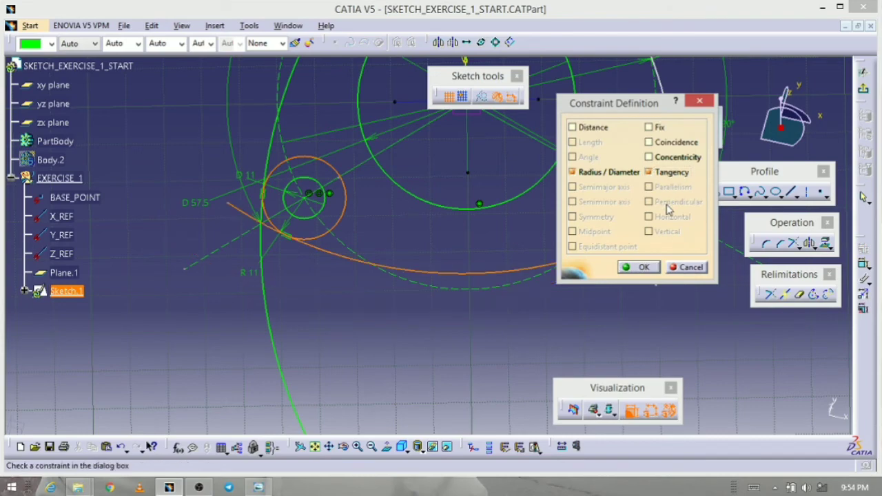
click(648, 266)
- Dimension the right side arc's radius and set it to 120 mm
mouse_move(651, 266)
middle_down()
mouse_move(456, 347)
mouse_move(441, 342)
middle_up()
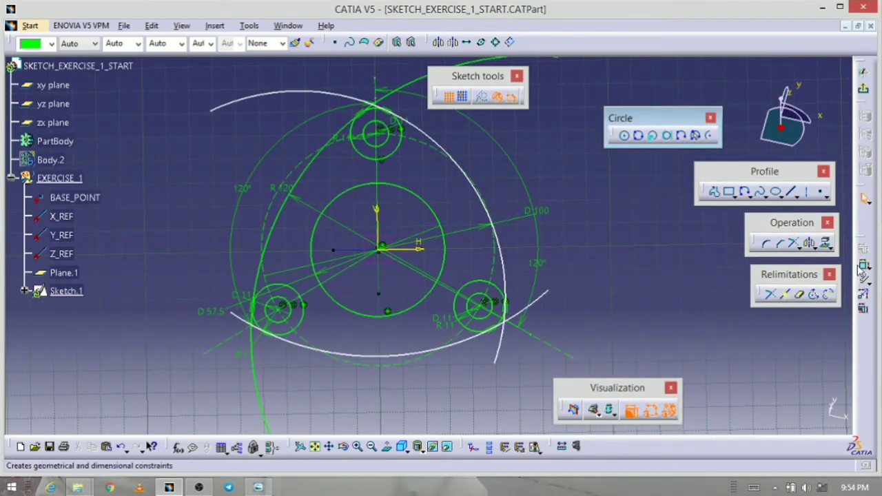
middle_drag(455, 347, 507, 291)
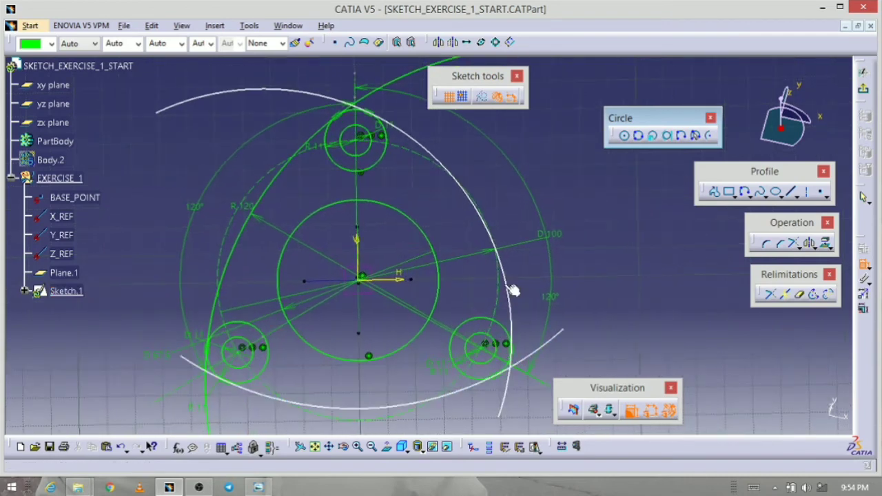
click(517, 288)
click(515, 215)
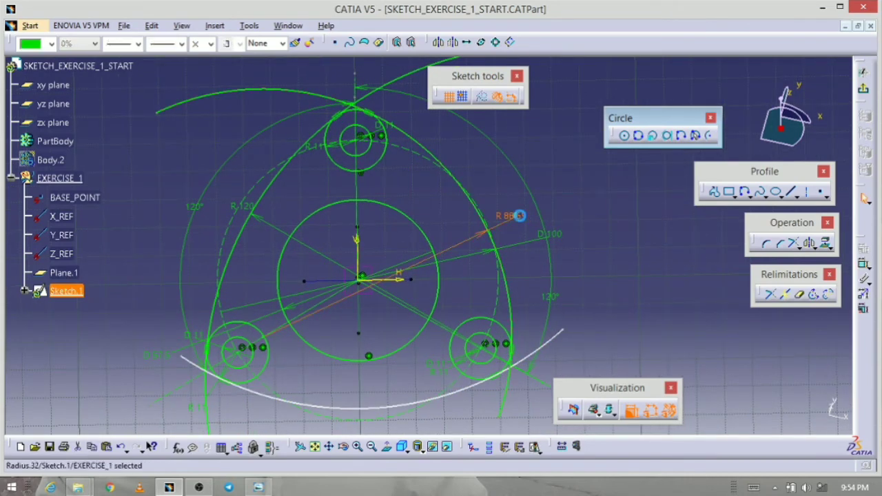
double_click(521, 232)
text(120mm)
key(Return)
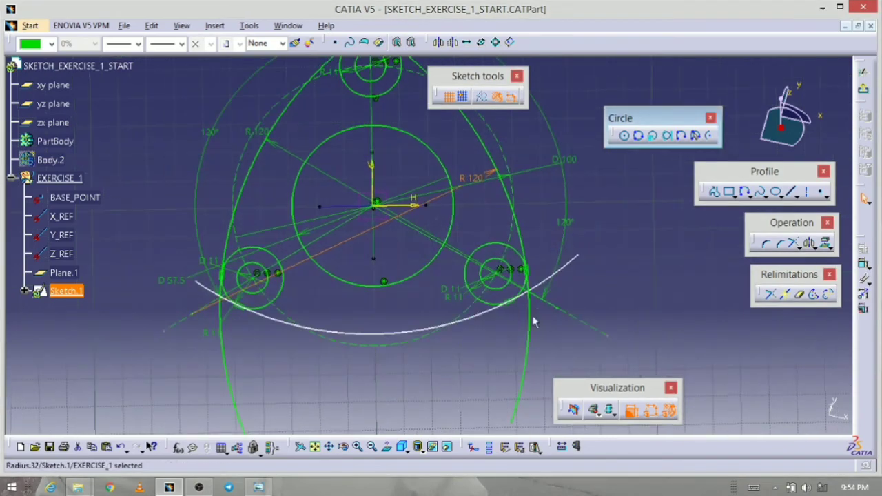
- Dimension the bottom arc's radius and set it to 120 mm
click(415, 333)
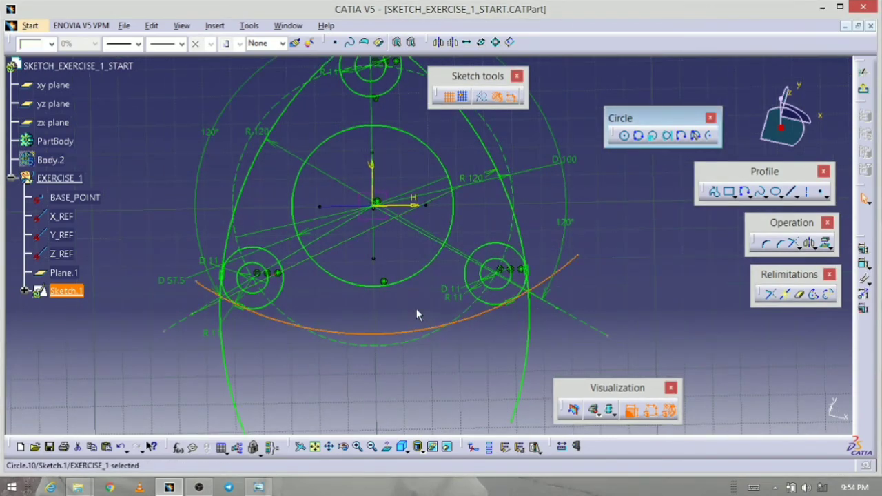
click(863, 264)
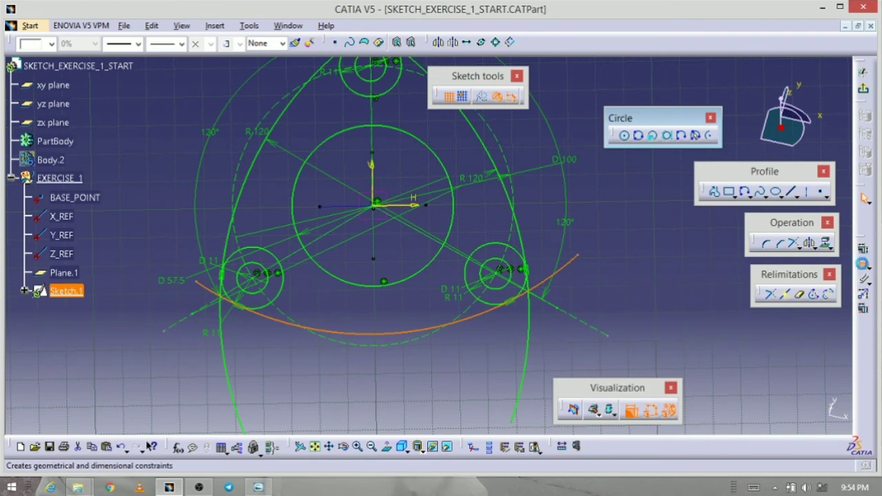
click(437, 361)
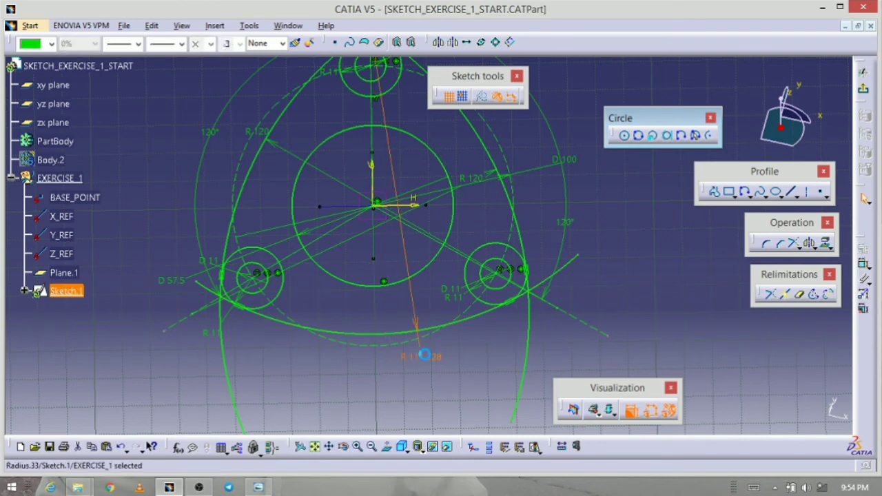
double_click(444, 364)
text(120)
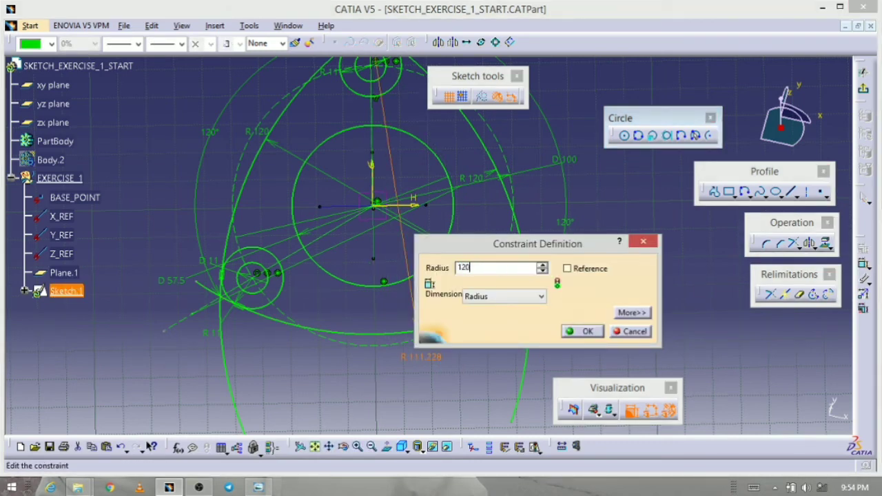
key(Return)
click(461, 379)
mouse_move(296, 338)
middle_down()
mouse_move(315, 384)
mouse_move(337, 355)
middle_up()
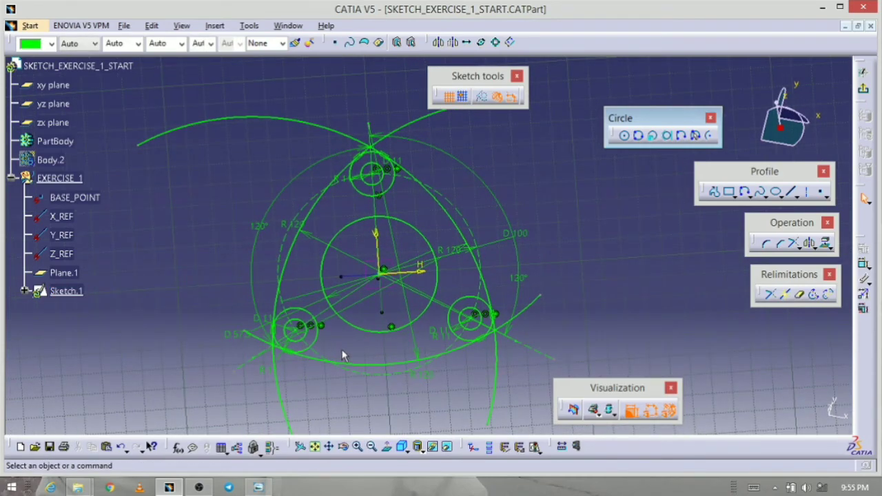
mouse_move(449, 293)
middle_down()
mouse_move(315, 393)
mouse_move(364, 272)
mouse_move(314, 285)
mouse_move(350, 319)
mouse_move(372, 317)
mouse_move(300, 332)
mouse_move(285, 296)
mouse_move(358, 282)
mouse_move(301, 316)
mouse_move(459, 383)
mouse_move(472, 374)
mouse_move(482, 336)
middle_up()
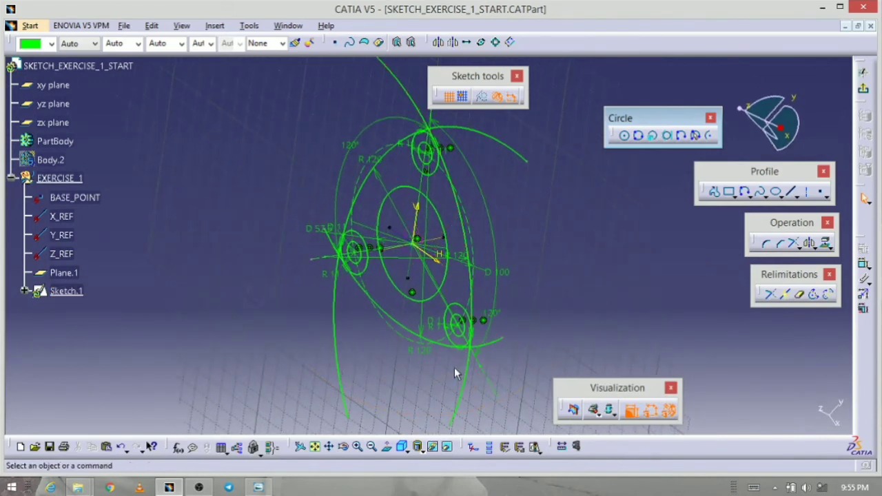
click(387, 448)
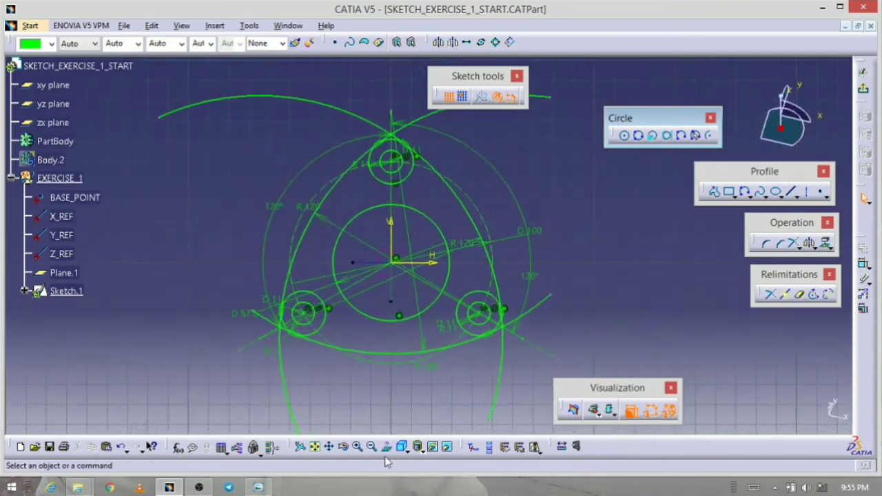
- Trim the bottom arc and the lower-right outer circle to their tangent point with Trim All Elements, keeping the arc's inner span and the circle's outward portion
mouse_move(390, 334)
middle_down()
mouse_move(334, 354)
mouse_move(342, 301)
mouse_move(360, 363)
mouse_move(338, 403)
mouse_move(331, 321)
mouse_move(376, 310)
mouse_move(440, 330)
middle_up()
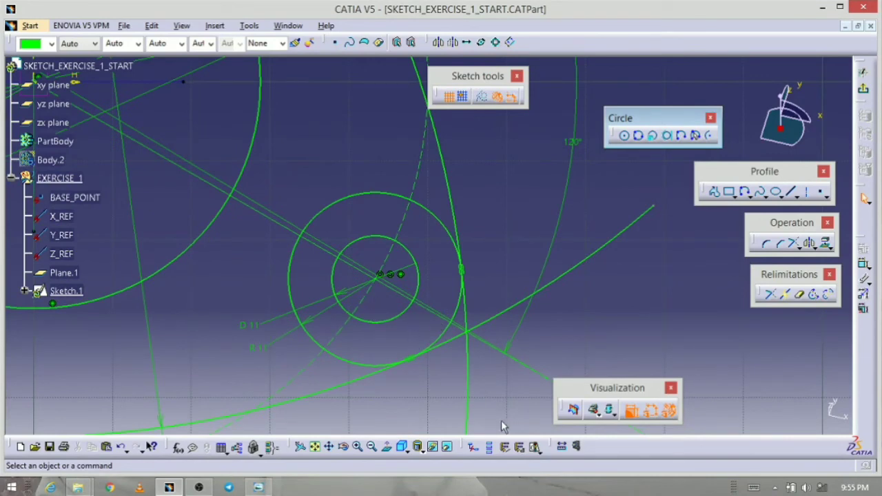
mouse_move(389, 298)
middle_down()
mouse_move(423, 297)
mouse_move(433, 344)
middle_up()
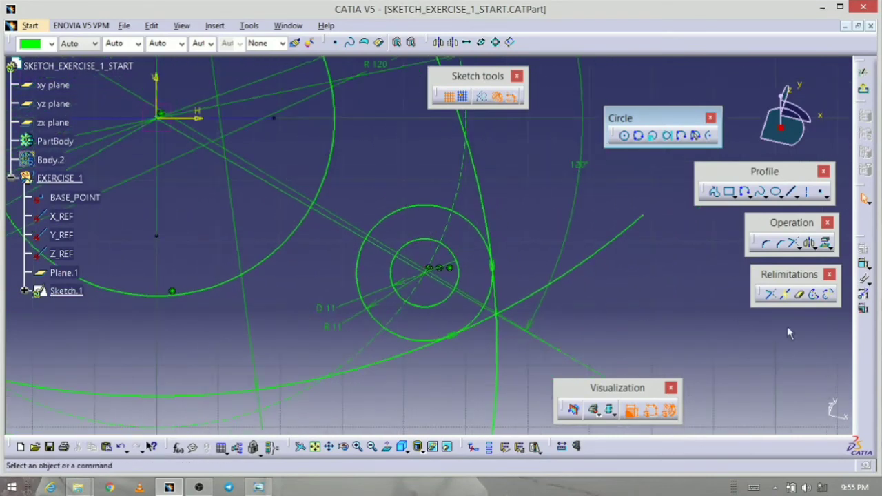
click(772, 294)
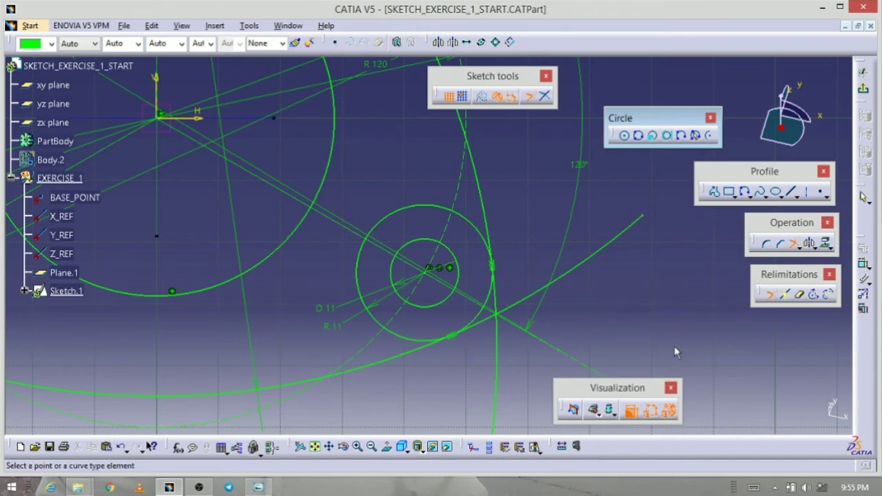
middle_drag(608, 286, 615, 318)
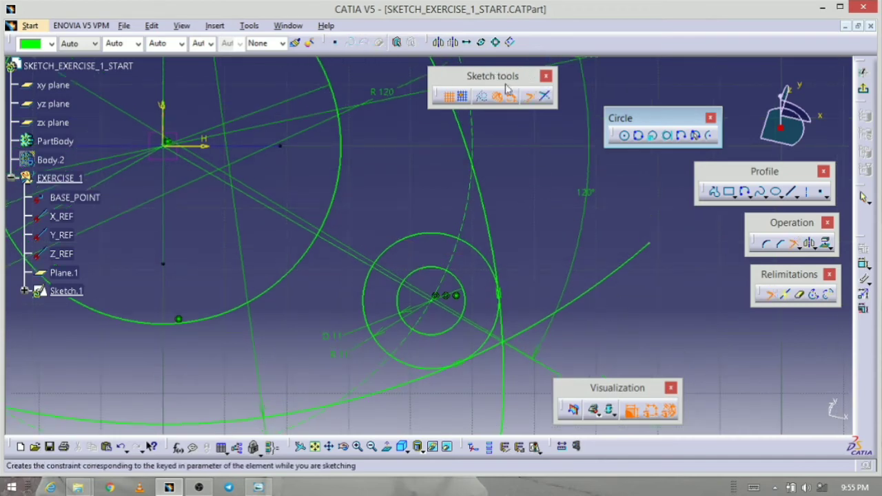
drag(501, 78, 516, 120)
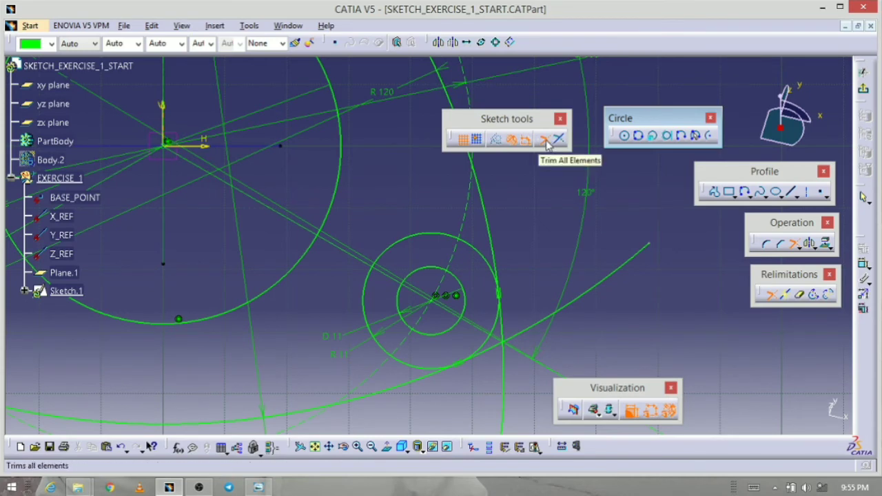
drag(530, 124, 545, 84)
mouse_move(508, 351)
middle_down()
mouse_move(488, 288)
mouse_move(491, 246)
middle_up()
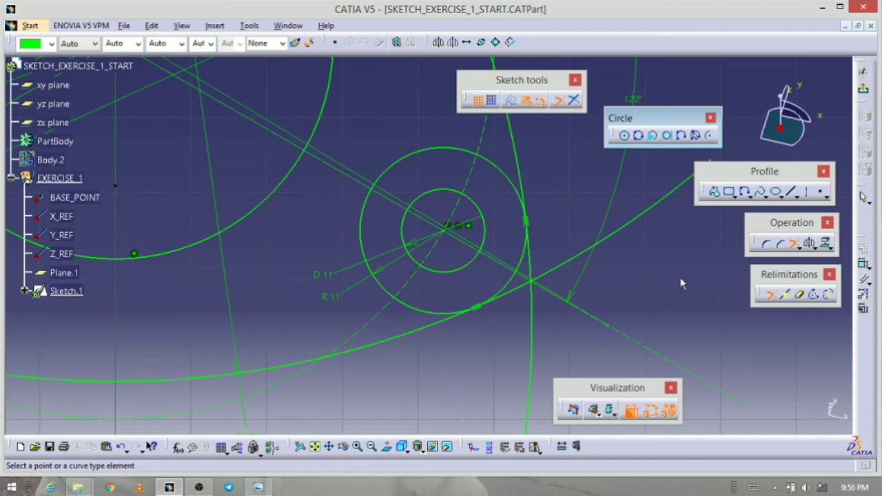
click(409, 343)
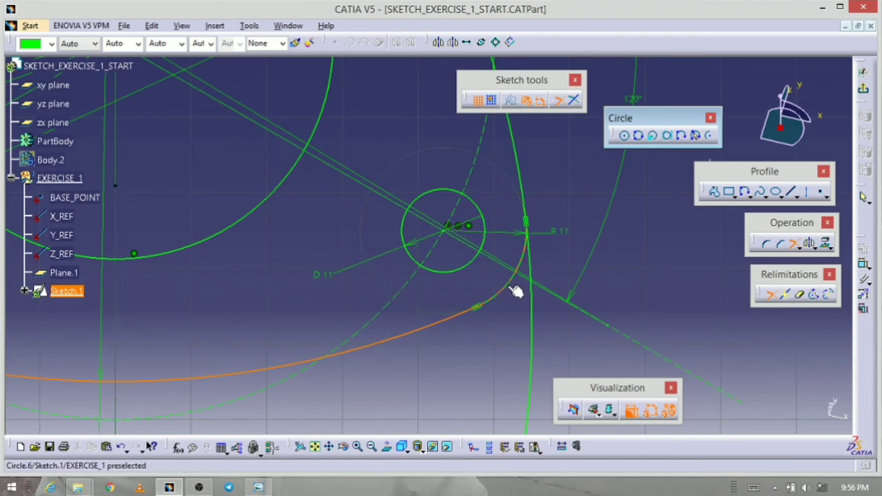
click(513, 288)
mouse_move(509, 359)
middle_down()
mouse_move(453, 407)
mouse_move(473, 366)
mouse_move(498, 343)
middle_up()
mouse_move(564, 340)
middle_down()
mouse_move(549, 298)
mouse_move(557, 298)
middle_up()
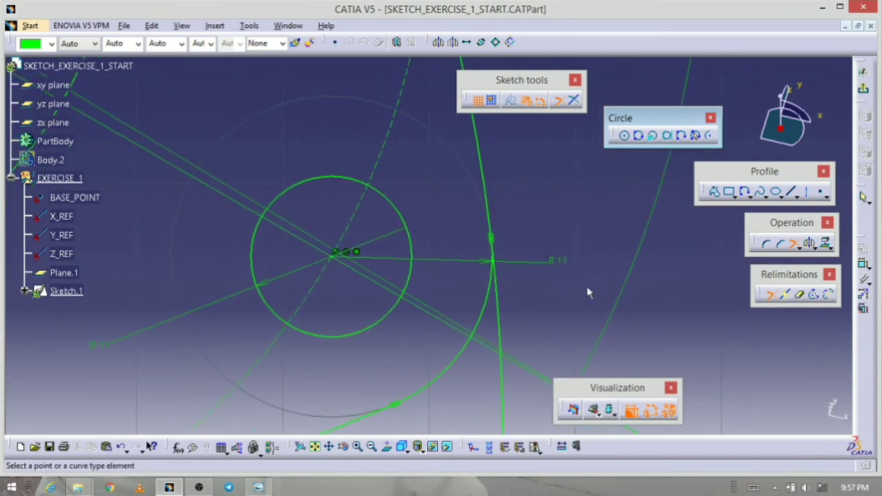
- Trim the lower-right outer circle and the right side arc to their tangent point, keeping the circle's outward portion and the arc's upper span
click(486, 319)
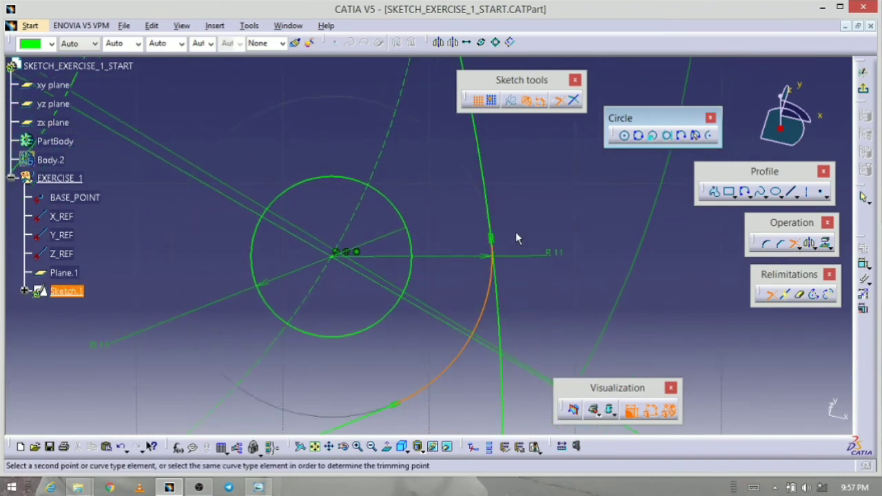
click(491, 186)
mouse_move(420, 256)
middle_down()
mouse_move(422, 407)
mouse_move(386, 331)
mouse_move(368, 347)
mouse_move(422, 251)
mouse_move(476, 257)
middle_up()
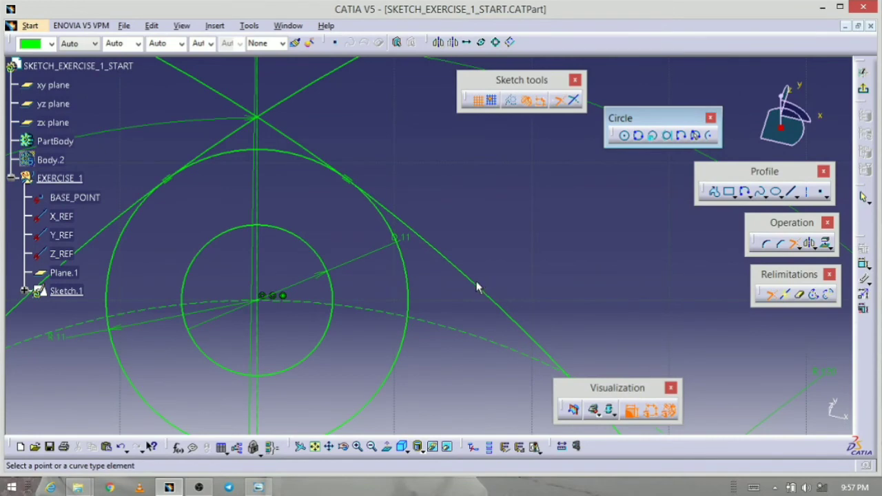
- Trim the right side arc and the top outer circle to their tangent point, keeping the arc's lower span and the circle's outward portion
click(480, 288)
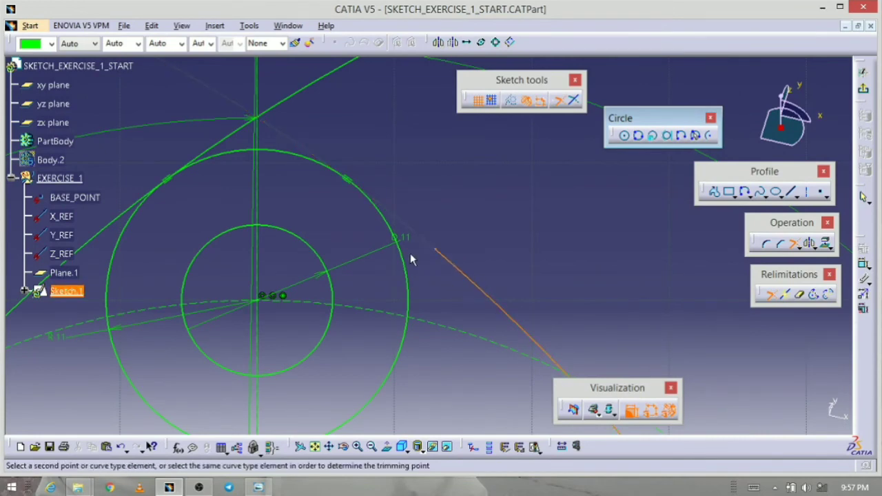
click(298, 155)
middle_drag(254, 250, 368, 171)
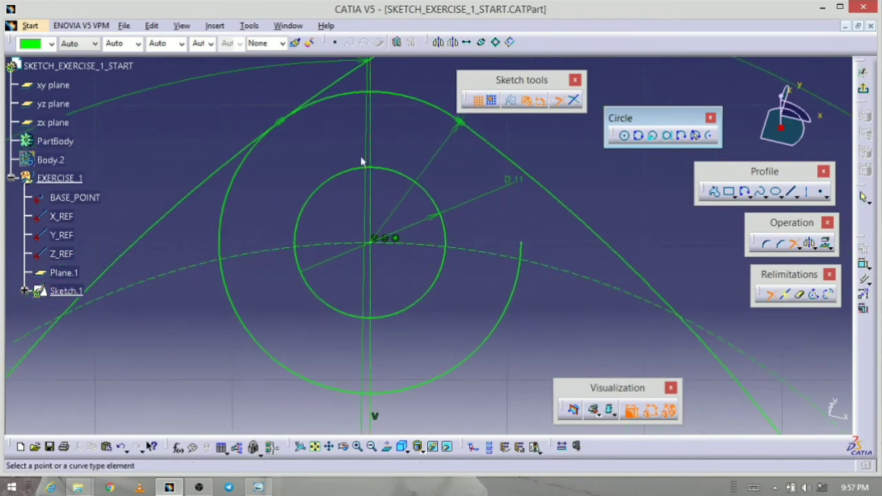
- Trim the top outer circle and the left side arc to their tangent point, keeping the circle's crown and the arc's lower span
click(341, 97)
click(207, 191)
mouse_move(255, 295)
middle_down()
mouse_move(317, 409)
mouse_move(380, 131)
middle_up()
middle_drag(332, 309, 321, 342)
scroll(287, 273, up, 3)
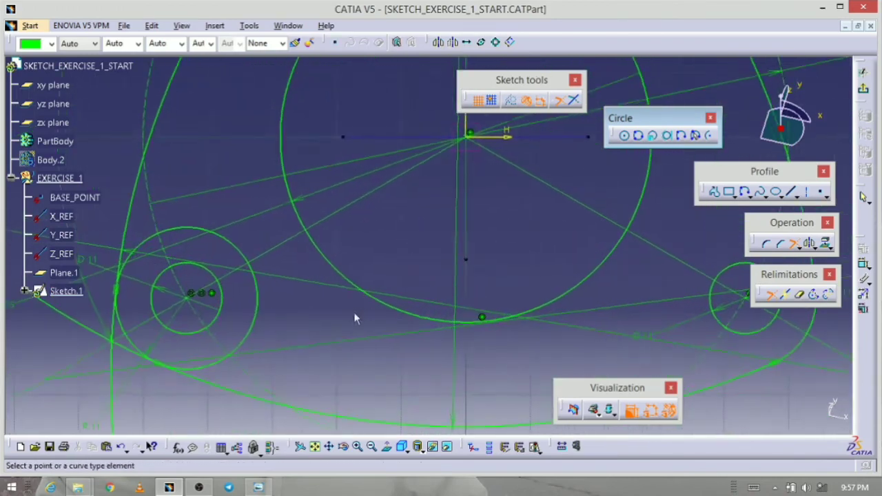
- Trim the lower-left outer circle against the left side arc and the bottom arc at their tangent points, keeping the circle's outward portion
click(237, 199)
click(226, 288)
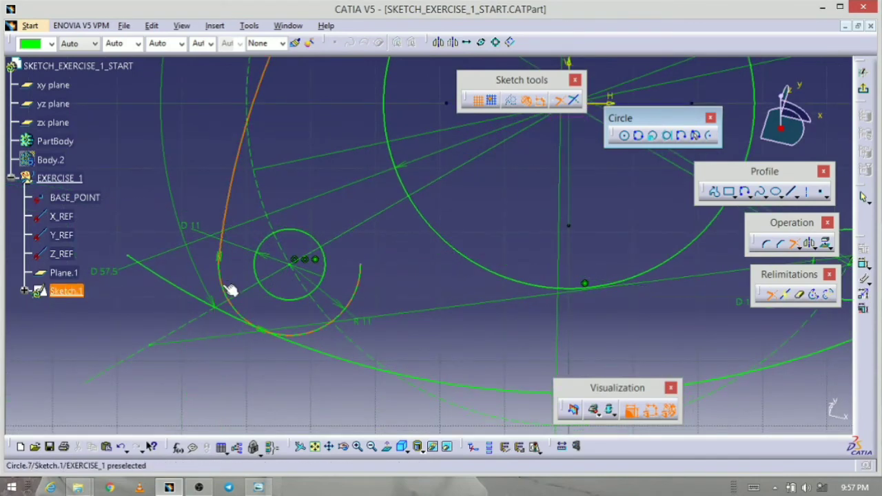
click(222, 289)
click(302, 348)
scroll(439, 332, down, 5)
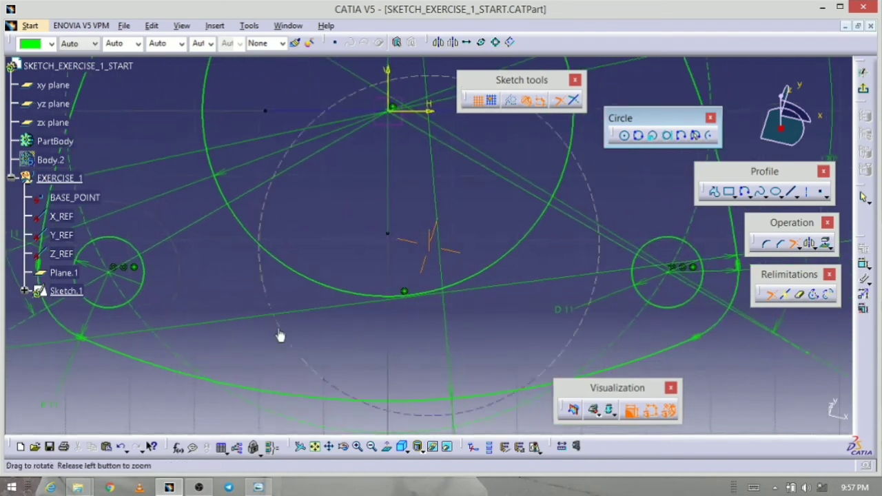
- Run Sketch Analysis on the complete sketch to check whether the circles and the outer profile are closed
middle_drag(419, 364, 503, 246)
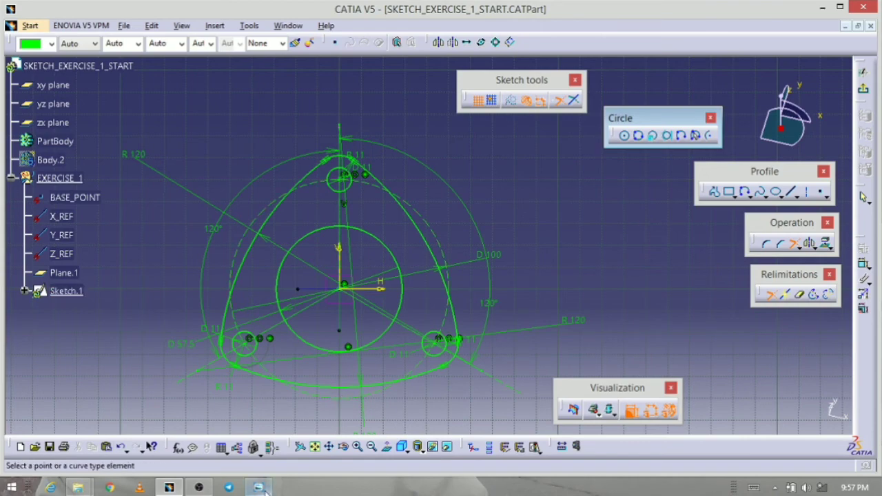
click(384, 449)
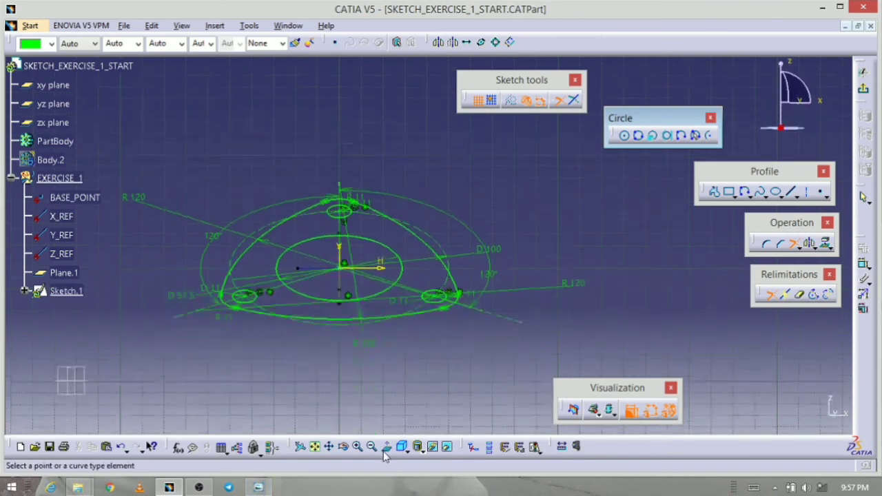
click(388, 448)
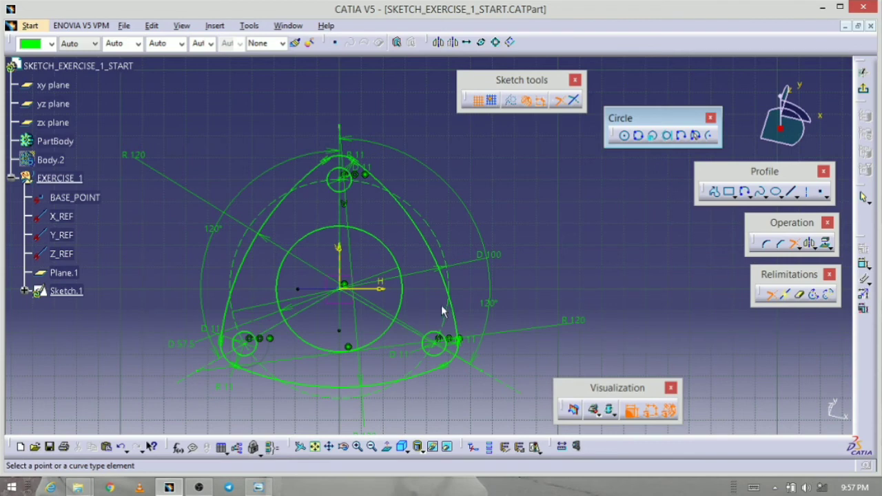
click(249, 26)
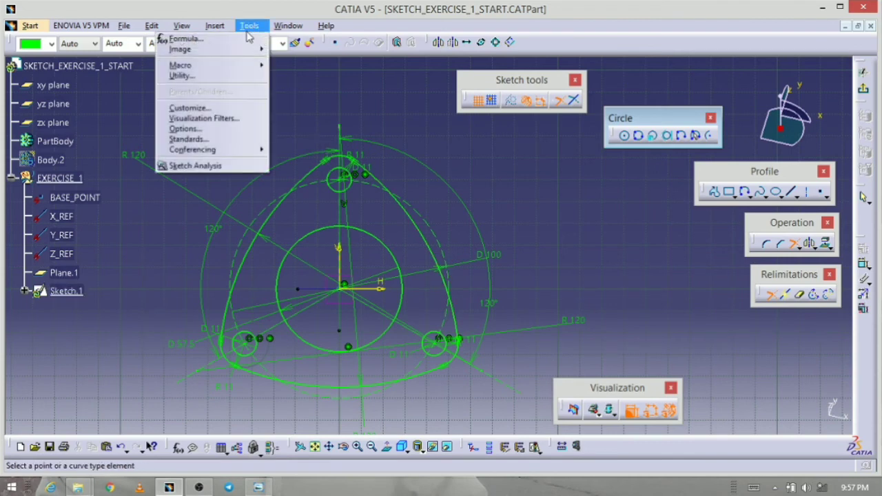
click(197, 166)
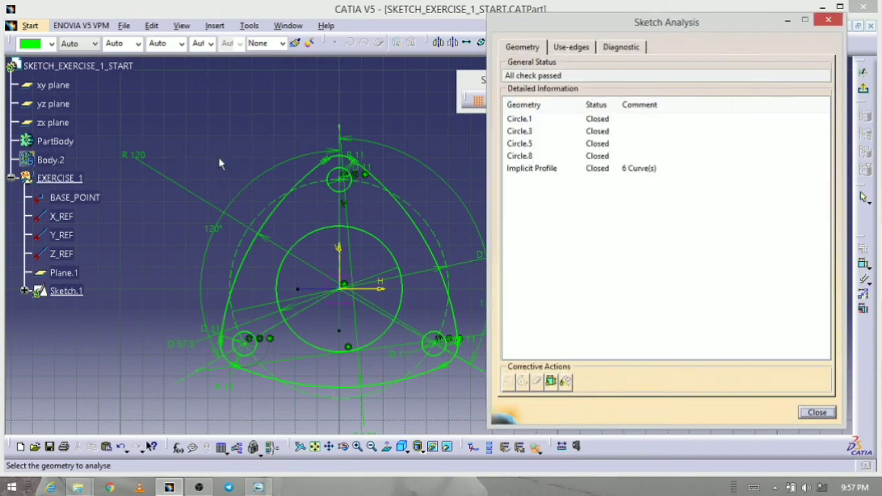
middle_drag(378, 241, 318, 222)
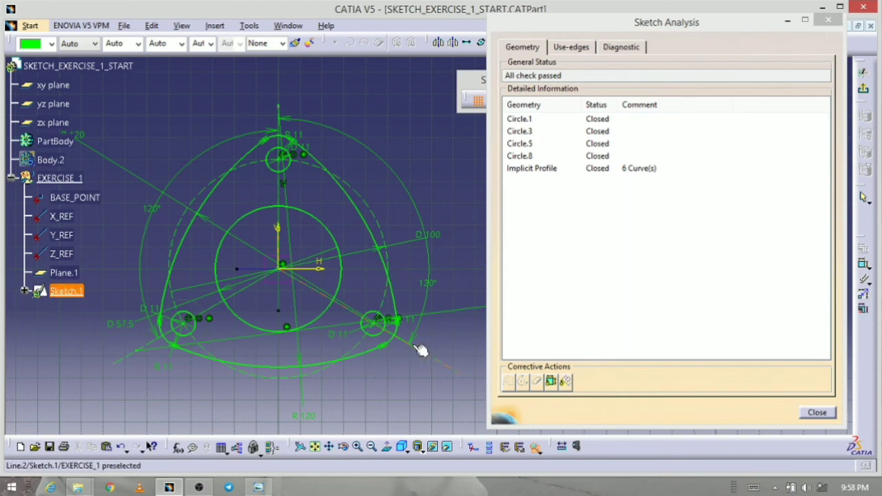
click(817, 412)
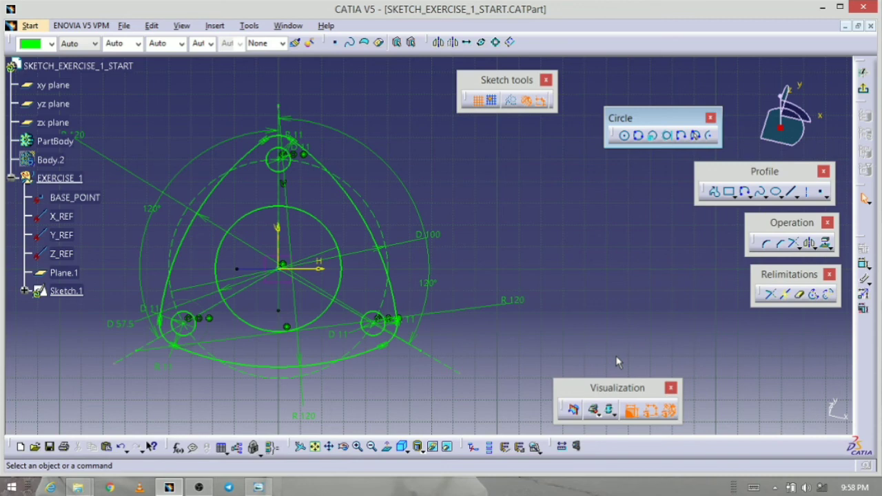
- Exit the Sketcher and return to the 3D part environment with the flange sketch
middle_drag(580, 285, 613, 293)
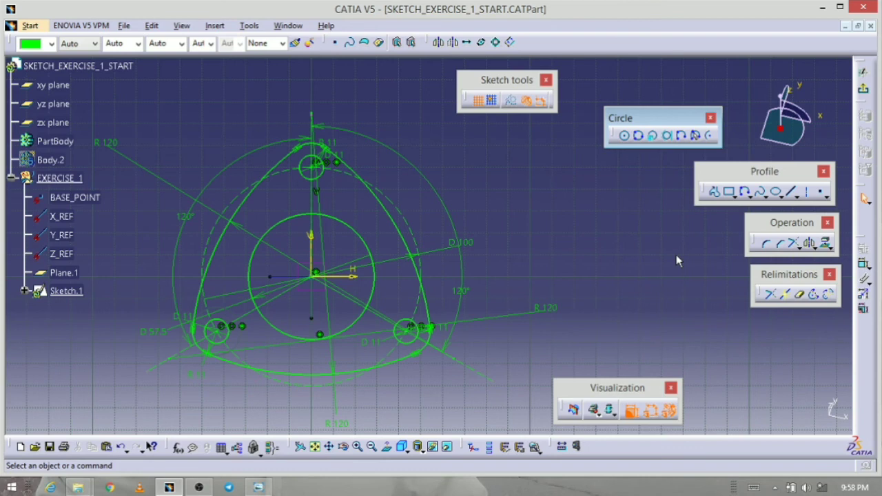
middle_drag(575, 242, 606, 231)
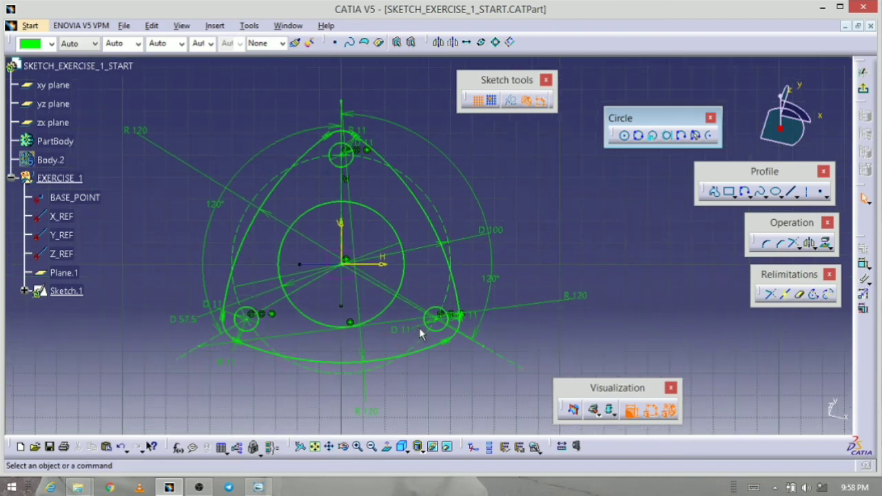
click(864, 93)
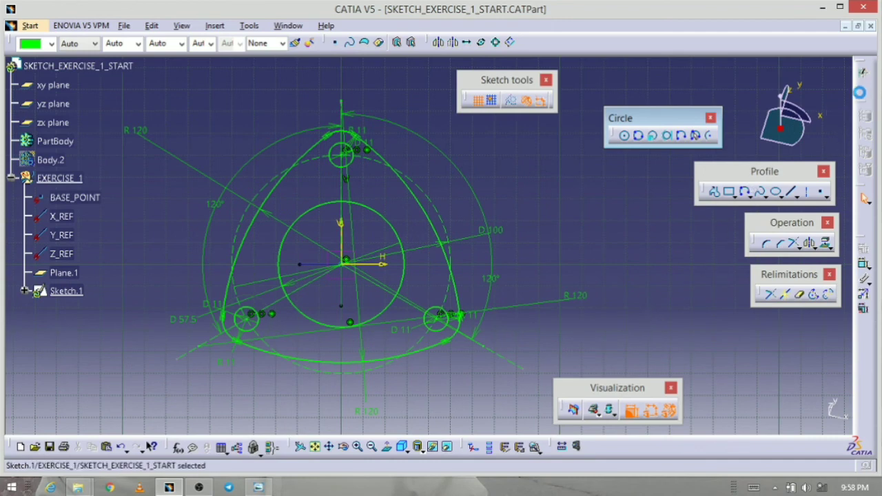
mouse_move(503, 271)
middle_down()
mouse_move(461, 345)
mouse_move(498, 311)
mouse_move(417, 309)
mouse_move(509, 321)
mouse_move(420, 325)
mouse_move(434, 320)
middle_up()
double_click(79, 294)
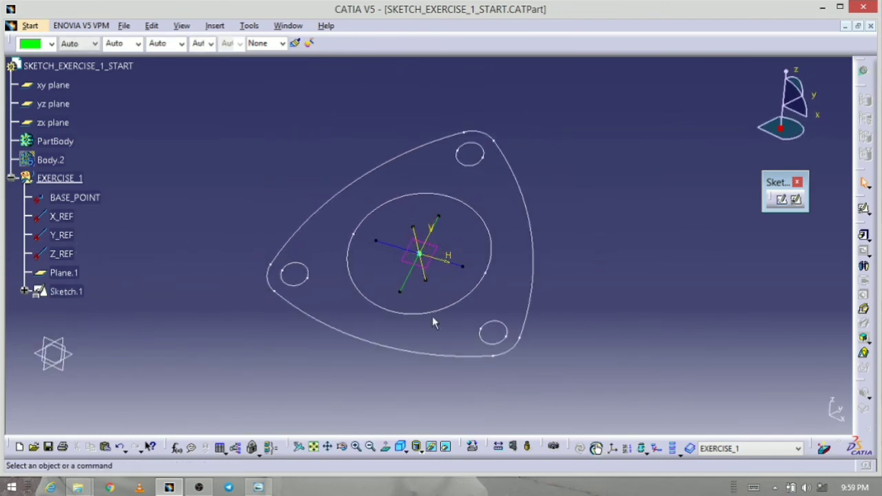
- Compare the flange sketch with the reference drawing SKETCH_EXERCISE_1_END_NEW.jpg in Windows Photo Viewer, then return to CATIA
click(258, 488)
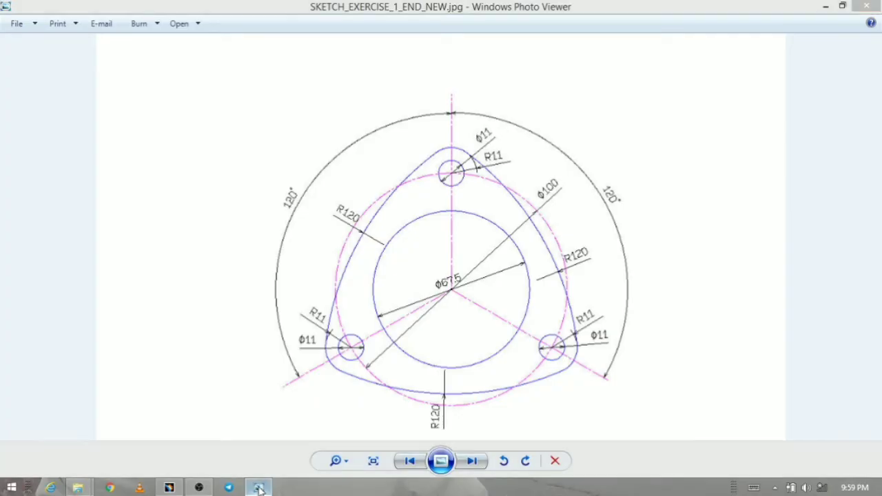
click(258, 488)
middle_drag(414, 367, 421, 338)
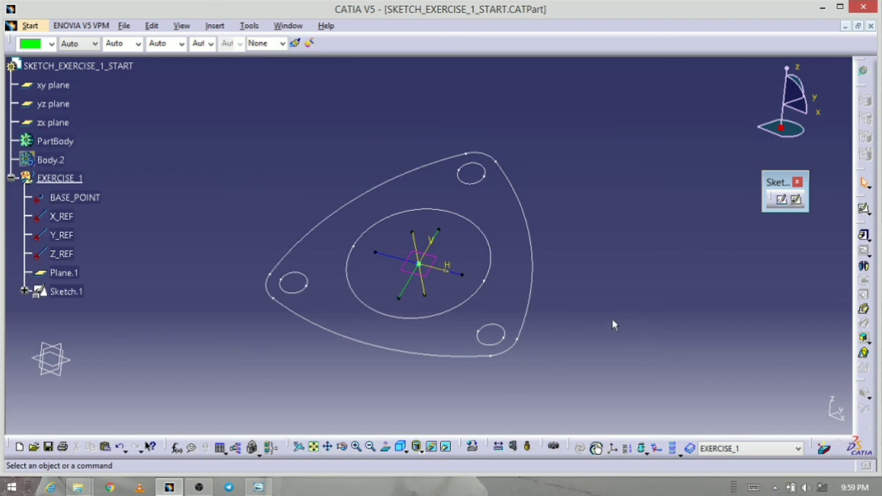
middle_drag(640, 295, 581, 269)
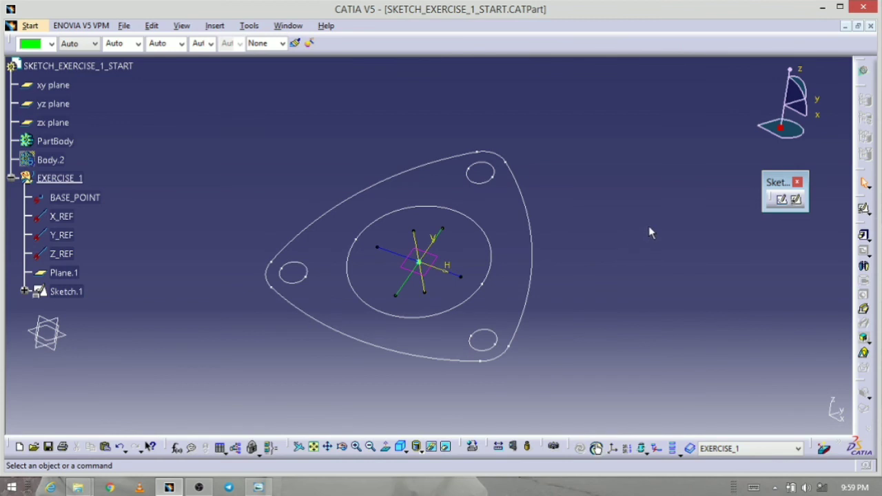
middle_drag(561, 363, 606, 371)
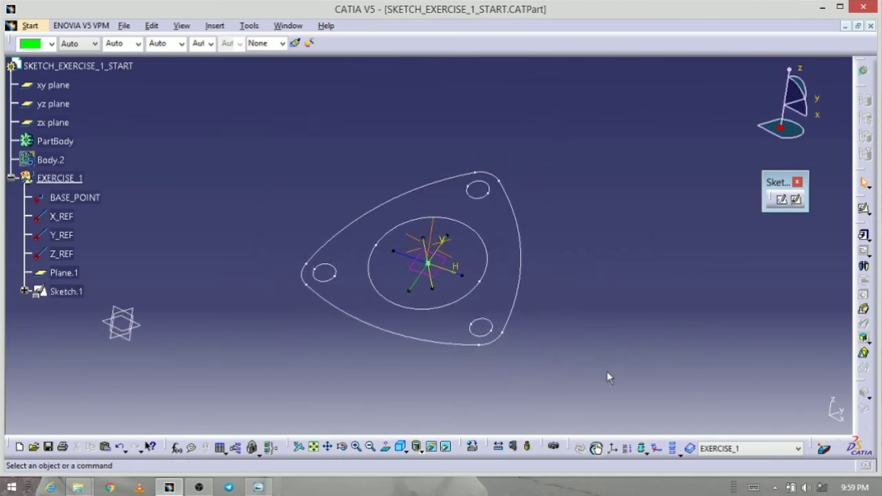
mouse_move(547, 342)
middle_down()
mouse_move(540, 353)
mouse_move(545, 346)
middle_up()
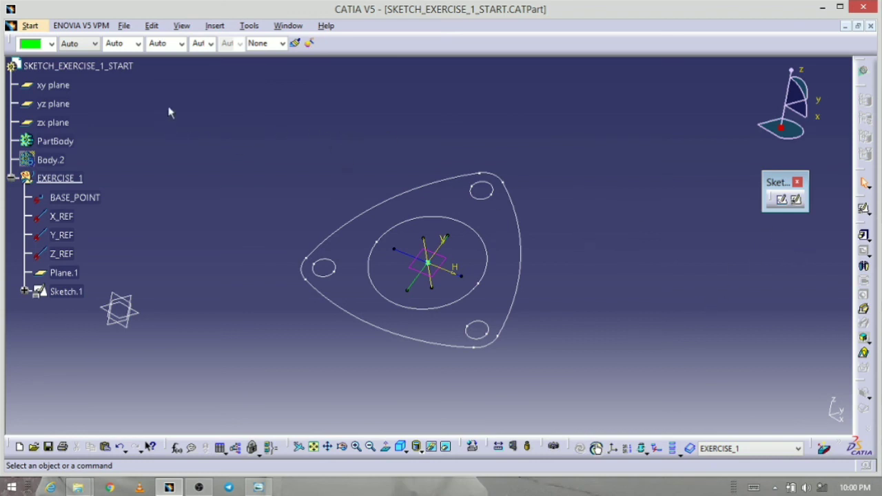
- Insert a new body and pad the flange sketch in it to a length of 10 mm
click(214, 28)
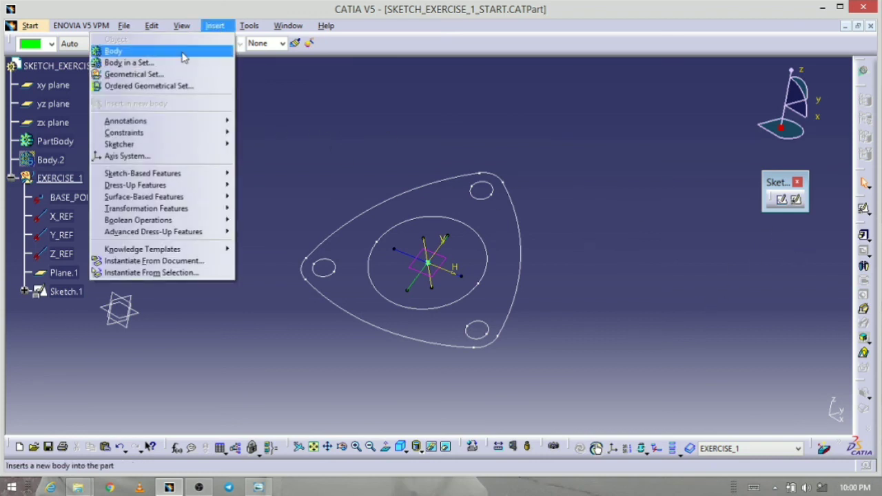
click(176, 50)
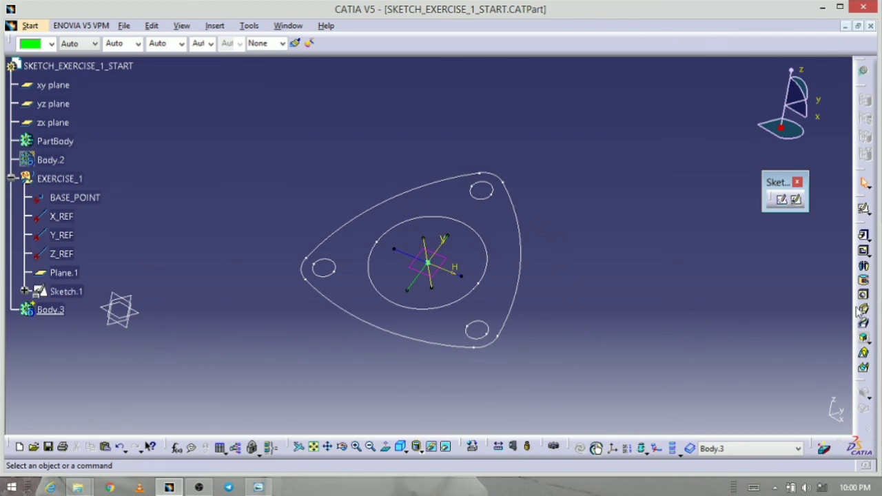
click(864, 238)
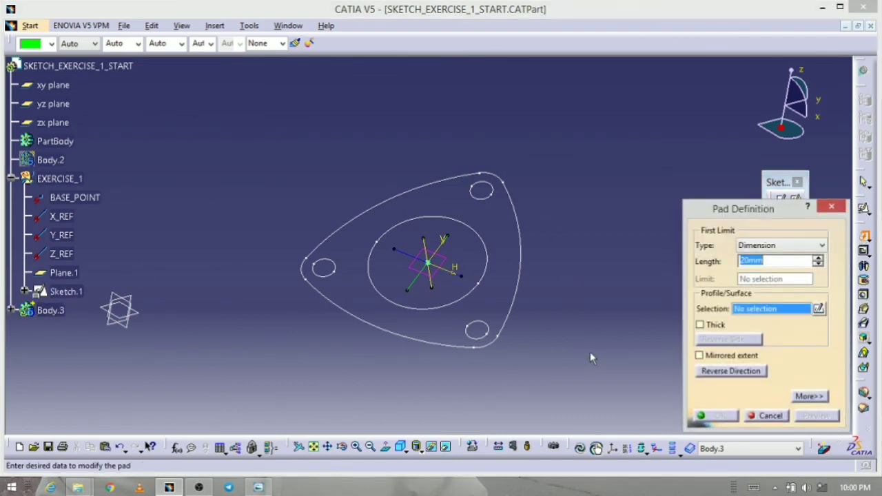
click(514, 317)
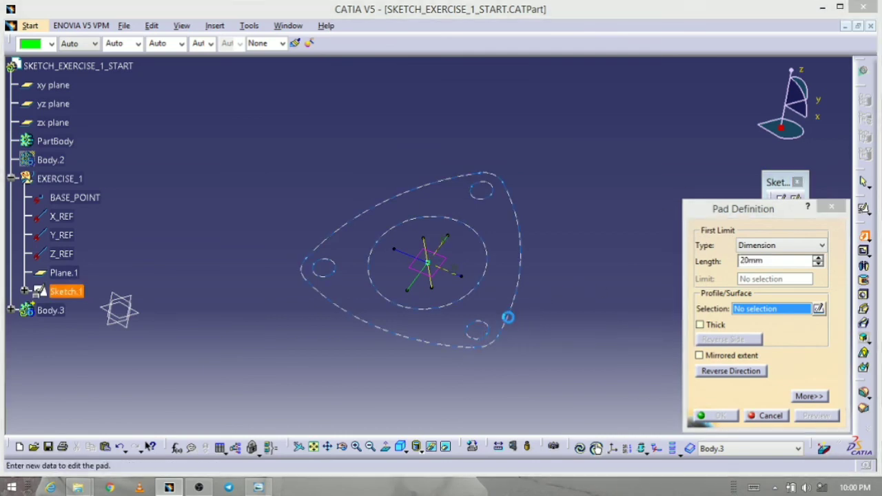
mouse_move(509, 357)
middle_down()
mouse_move(512, 349)
mouse_move(512, 364)
mouse_move(517, 354)
middle_up()
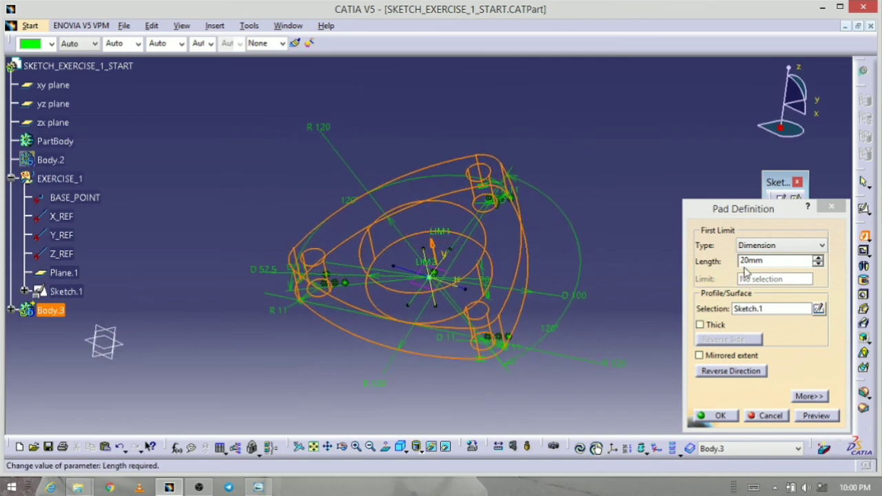
drag(763, 260, 728, 261)
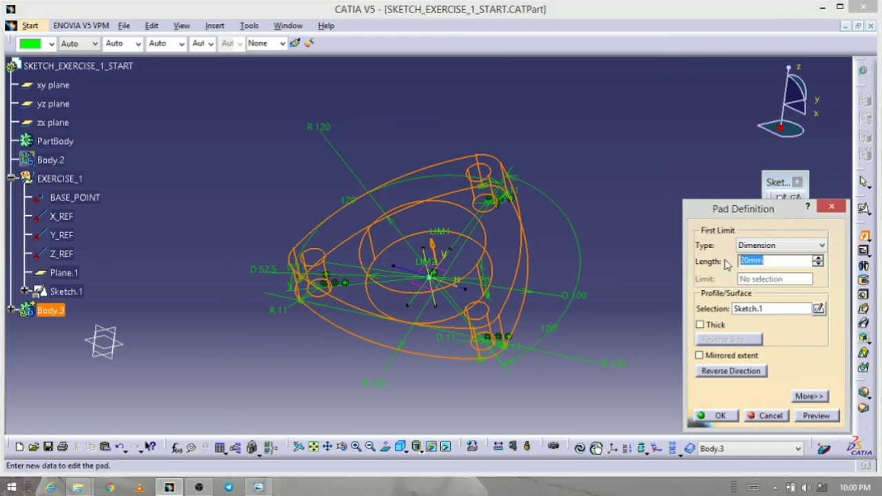
text(10)
key(Return)
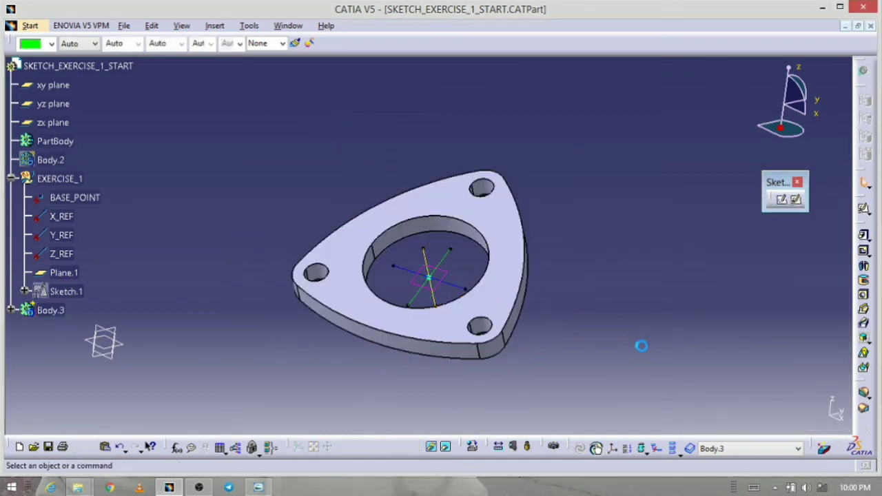
middle_drag(447, 393, 523, 358)
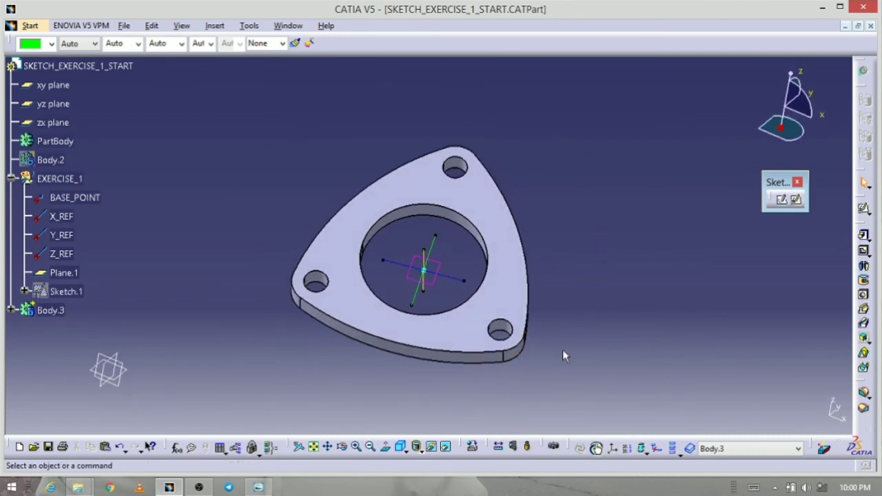
middle_drag(617, 262, 559, 320)
middle_drag(591, 367, 478, 311)
middle_drag(511, 272, 458, 274)
middle_drag(444, 209, 428, 221)
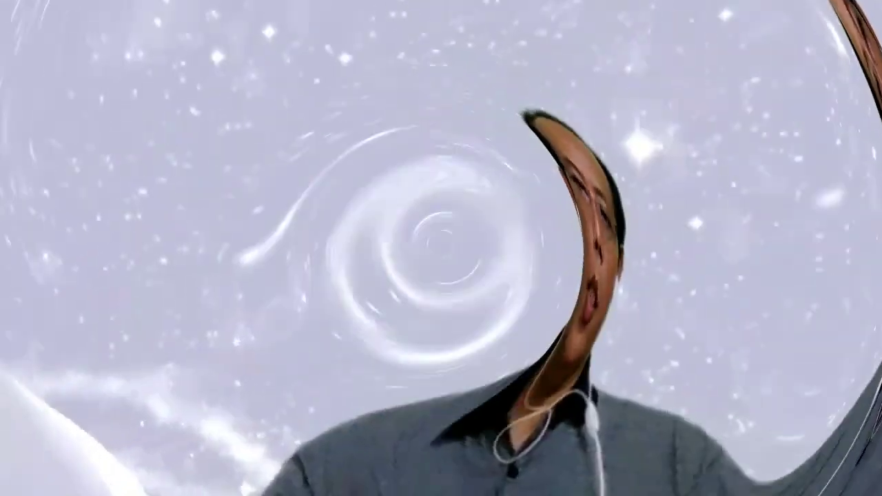